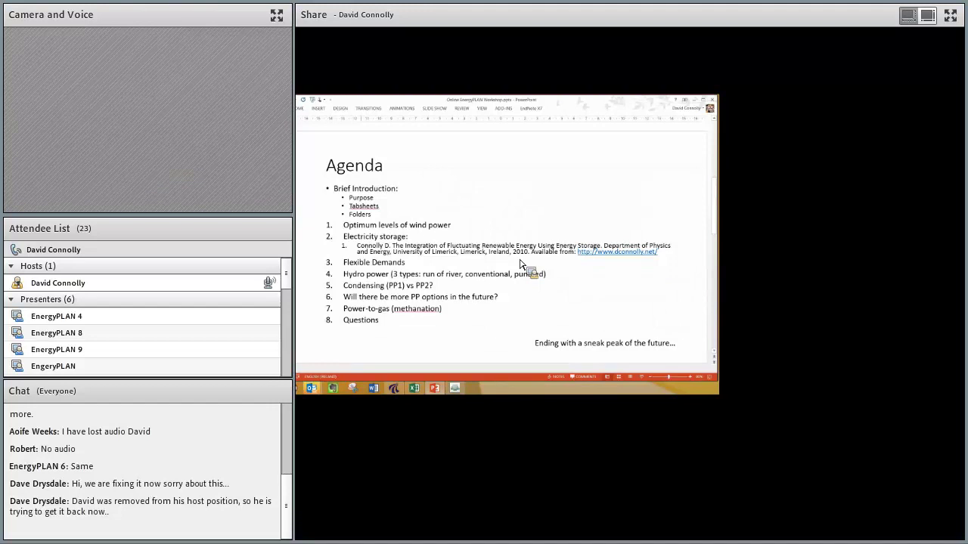
Highlight the agenda item "Optimum levels of wind power" on the slide.
left_click_drag(498, 262, 604, 261)
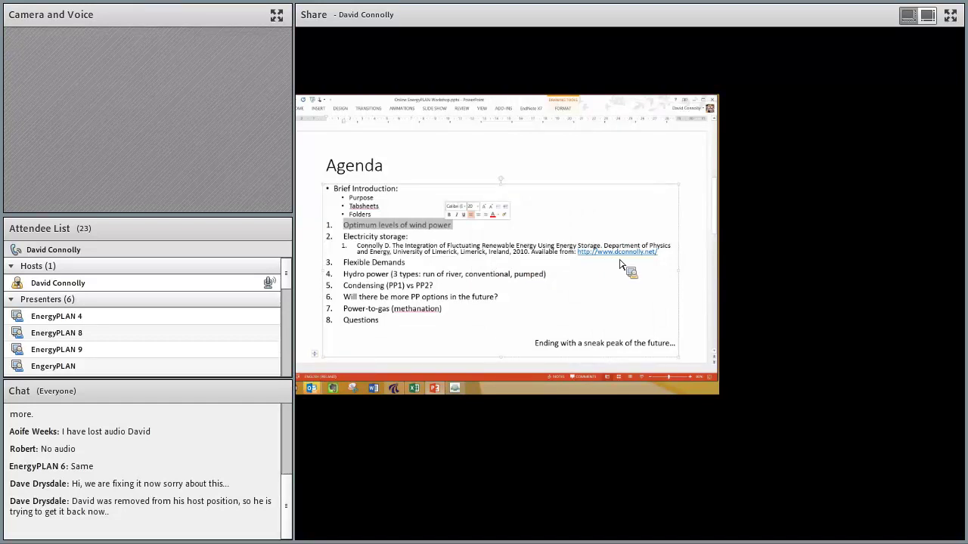
left_click(602, 262)
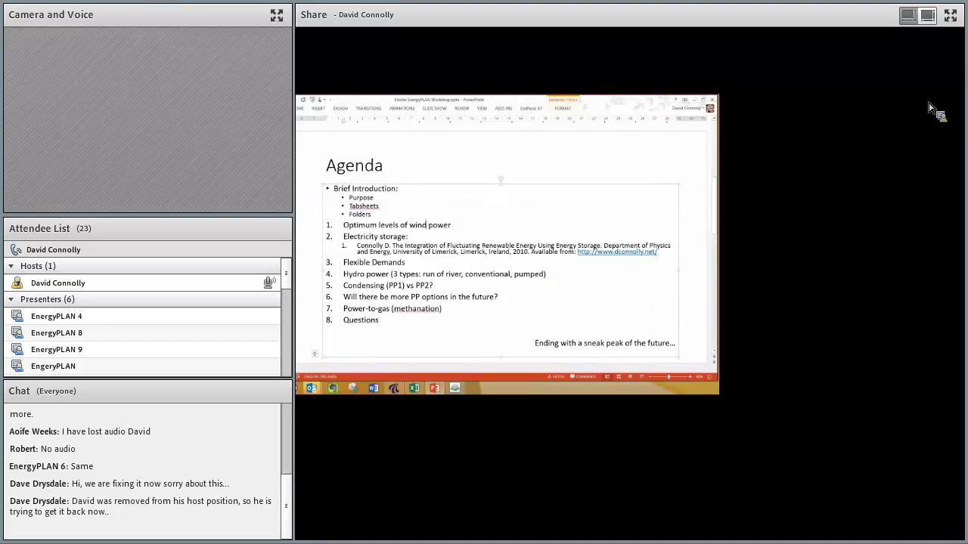
Switch to EnergyPLAN and set the wind capacity to 1000 MW in the renewable energy inputs.
key("alt+Tab")
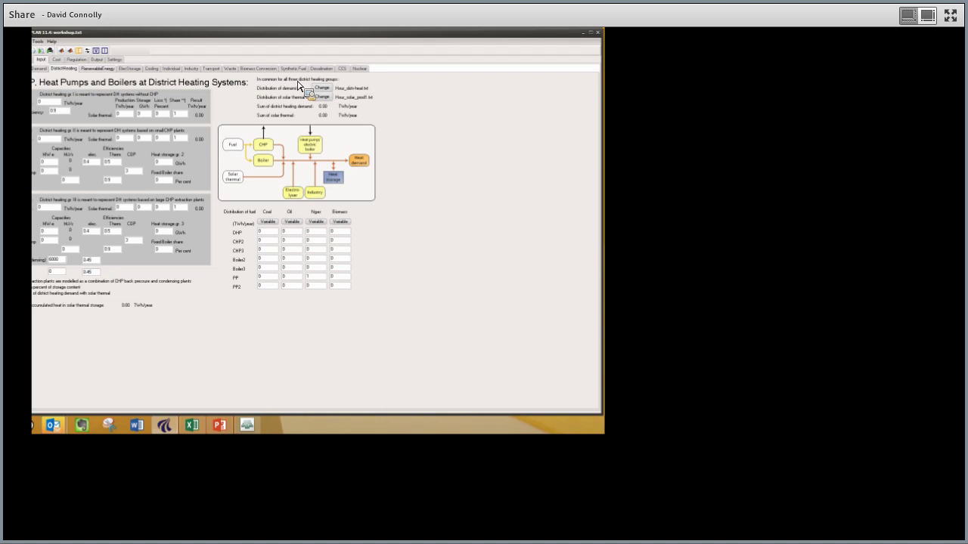
key("ctrl+Tab")
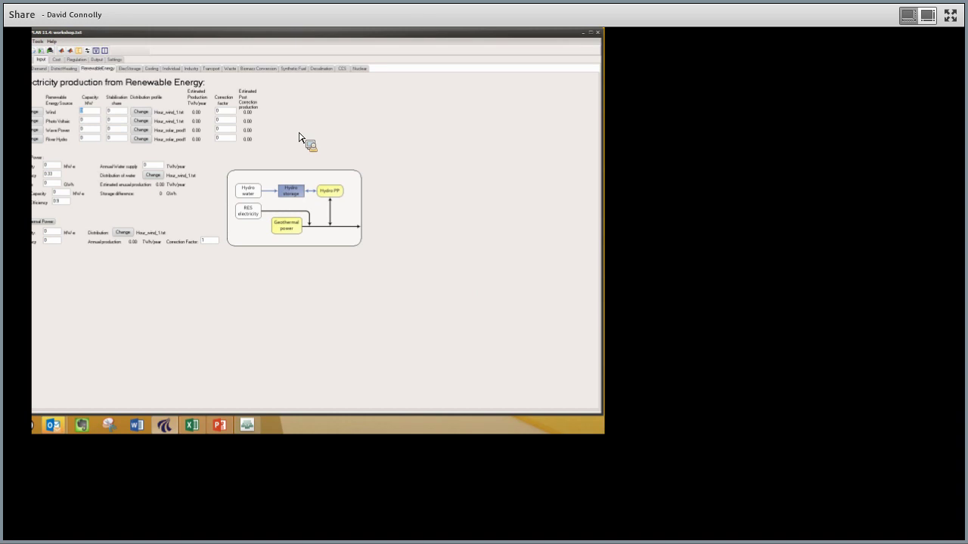
type("00")
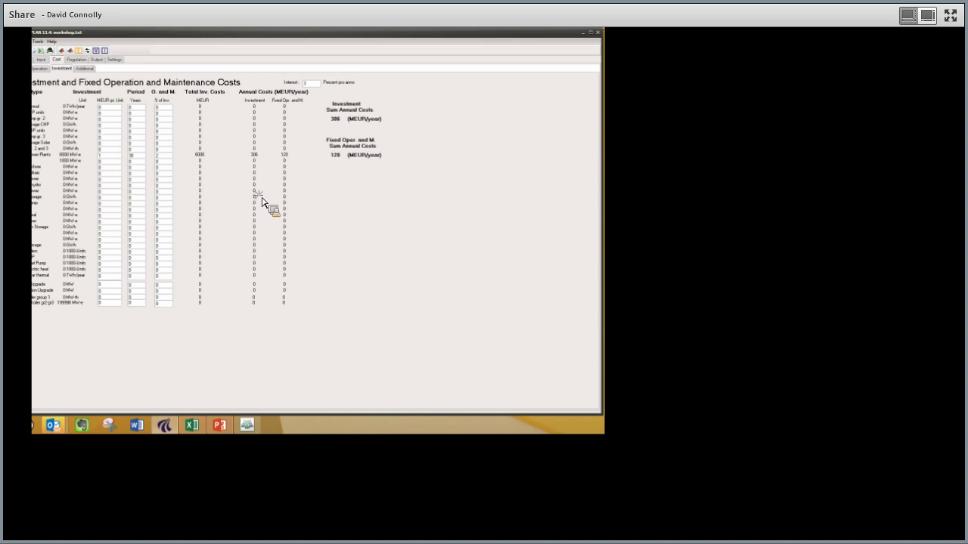
Set the wind investment cost to 1.5 MEUR per unit, 25-year period and 2% operation and maintenance, and run the calculation to screen.
type("1.5")
type("25")
left_click(42, 51)
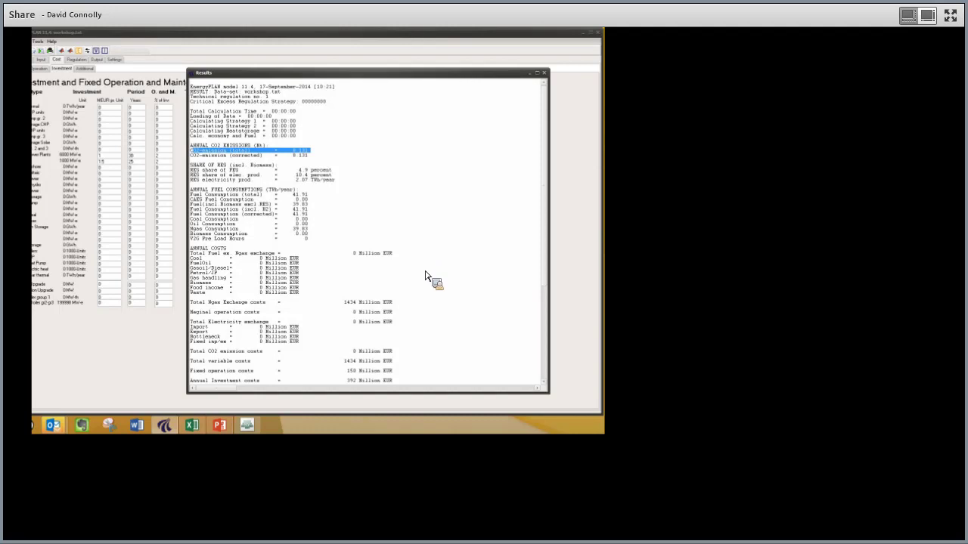
Review the CO2 emissions, fuel consumption and total annual costs in the calculation results.
scroll(449, 380, "down", 5)
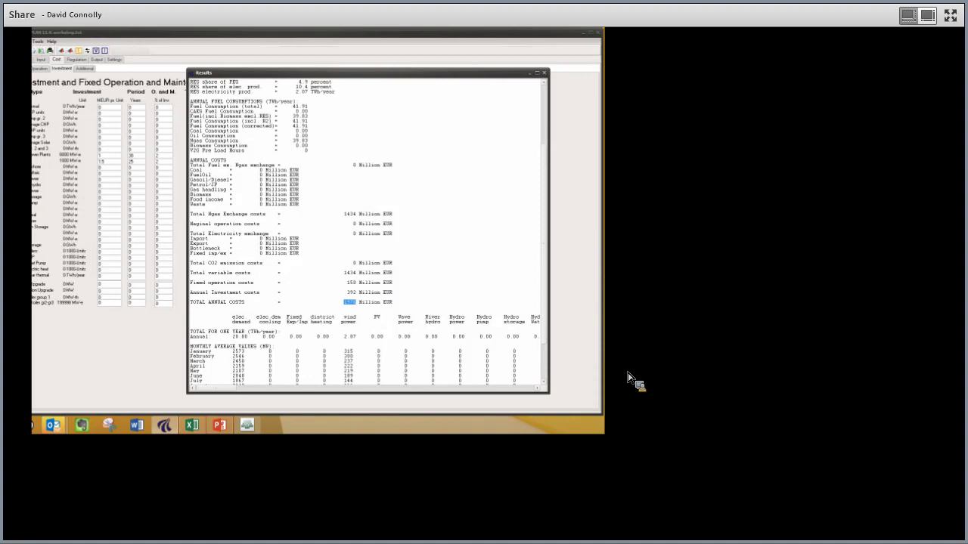
scroll(627, 378, "up", 6)
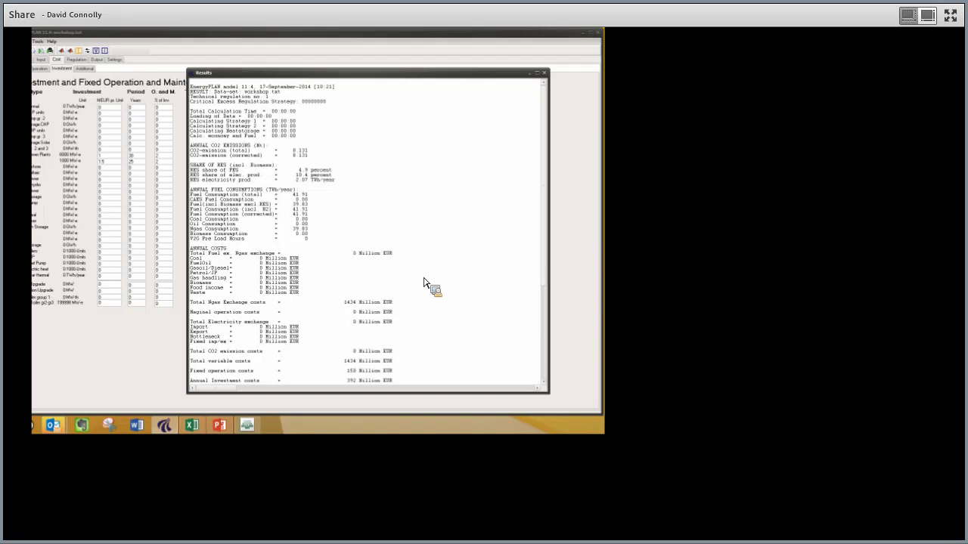
left_click_drag(453, 281, 573, 281)
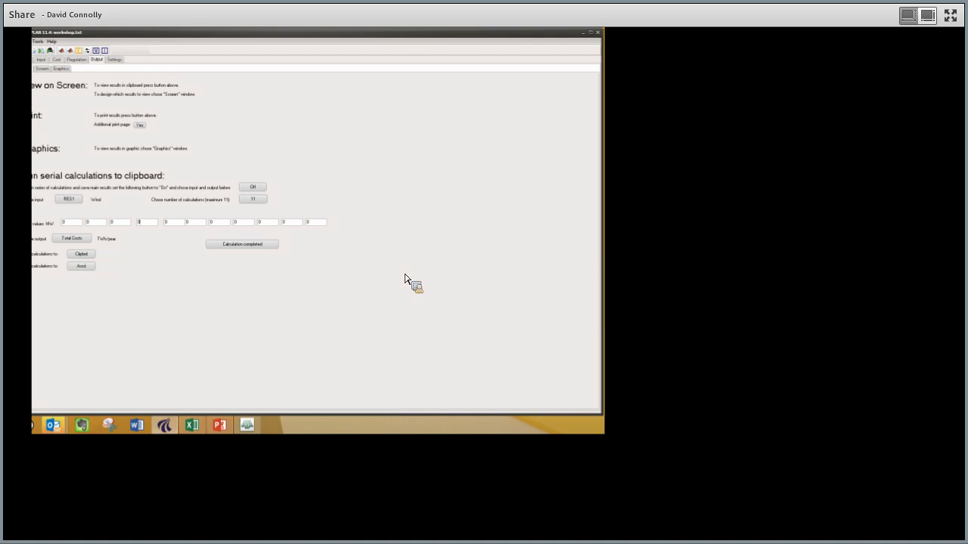
Run a serial calculation of total costs for eight wind capacities, from 0 to 7000 MW in steps of 1000 MW.
left_click(194, 222)
left_click(243, 222)
left_click(268, 222)
left_click(291, 222)
type("100020003000")
key("Tab")
type("4000")
type("5000")
type("600")
type("7000")
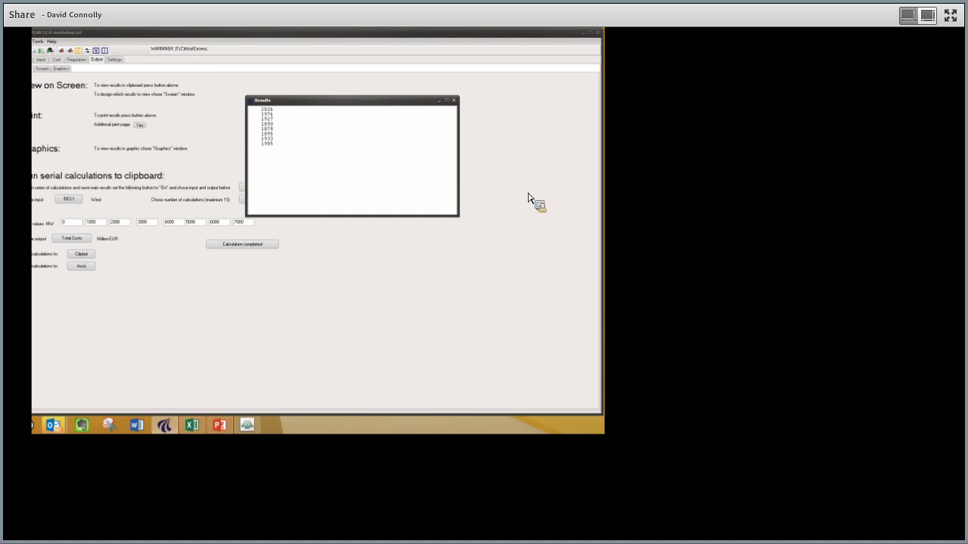
Review the list of total costs from the serial calculation and close the results window.
left_click_drag(525, 170, 508, 136)
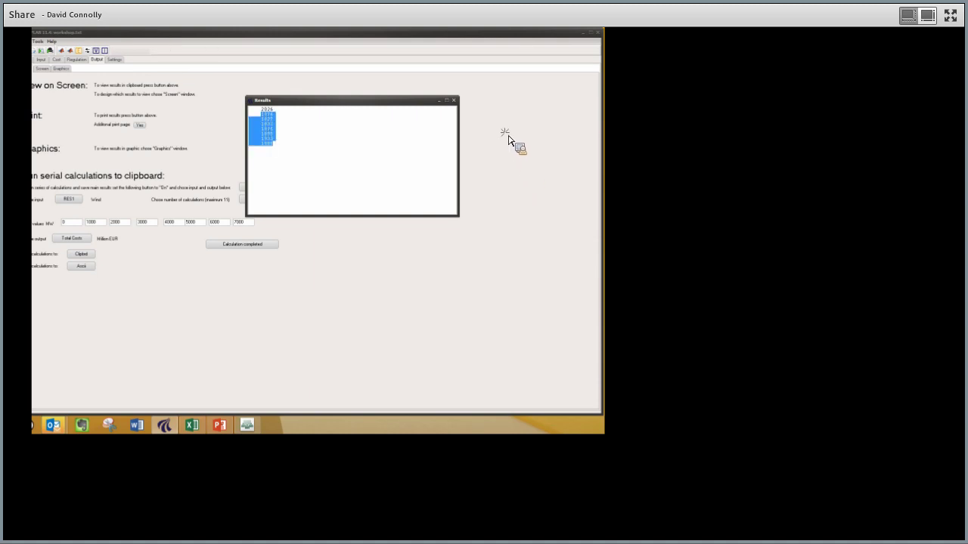
left_click(520, 144)
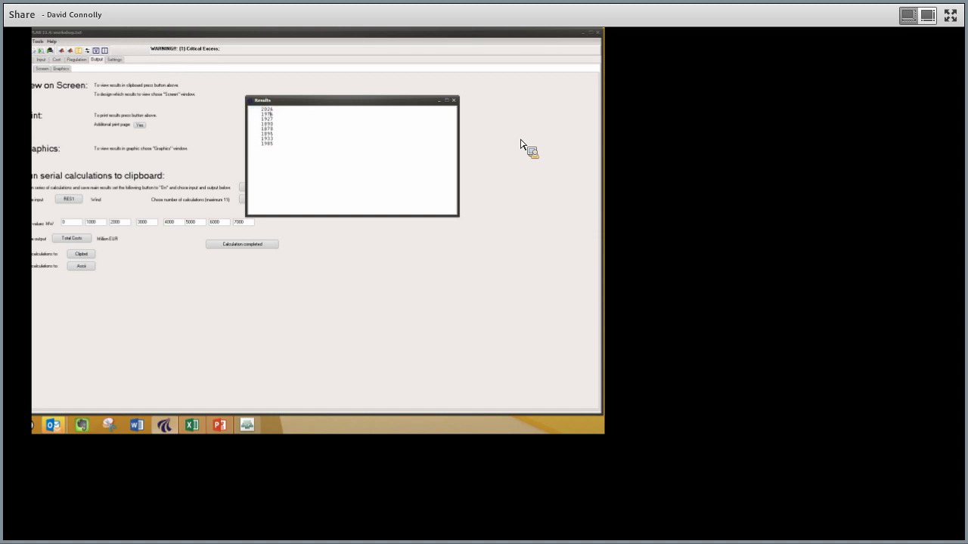
left_click(737, 130)
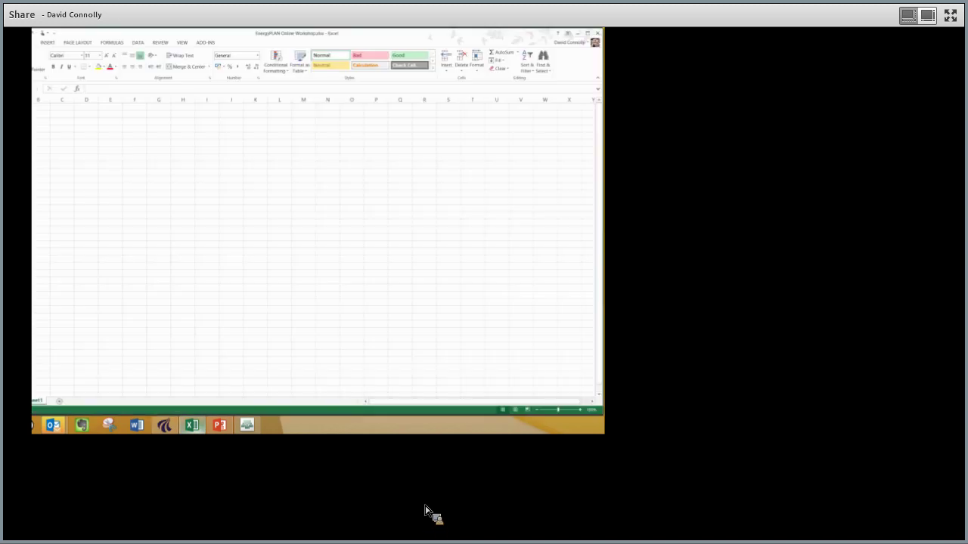
In the Excel workbook, create a "Wind Power" column in column E with values from 0 to 7000 in steps of 1000.
left_click(111, 136)
type("Wind Powe")
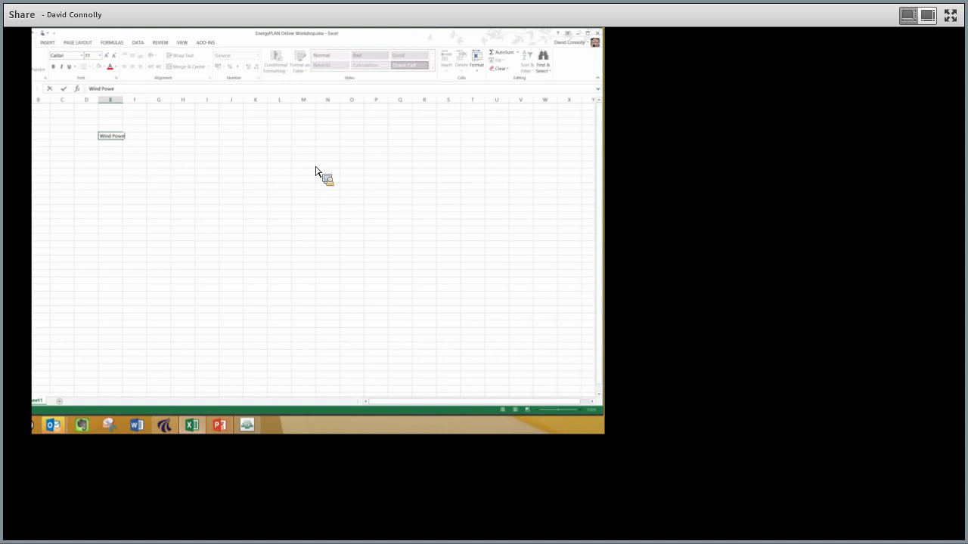
type("r")
key("Return")
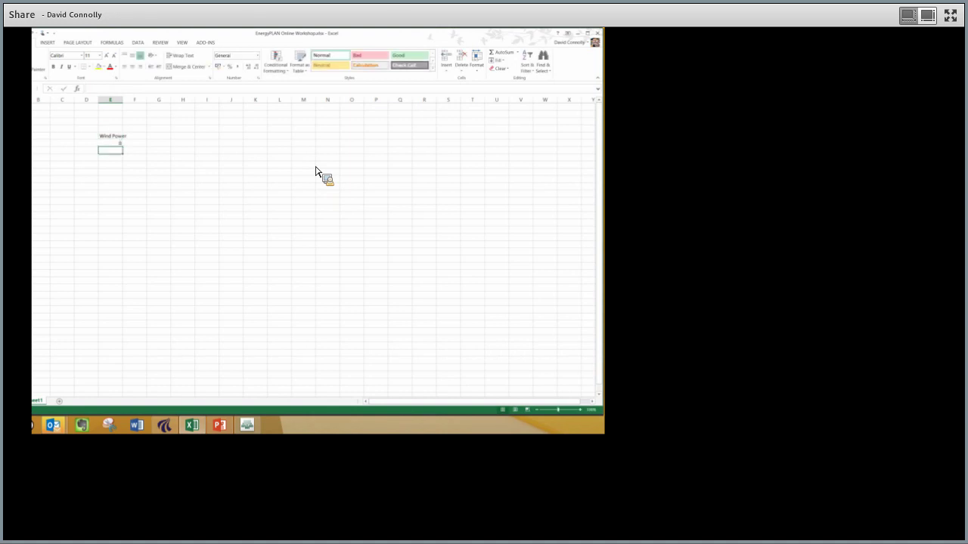
type("1000")
key("ctrl+Return")
key("Up")
key("shift+Down")
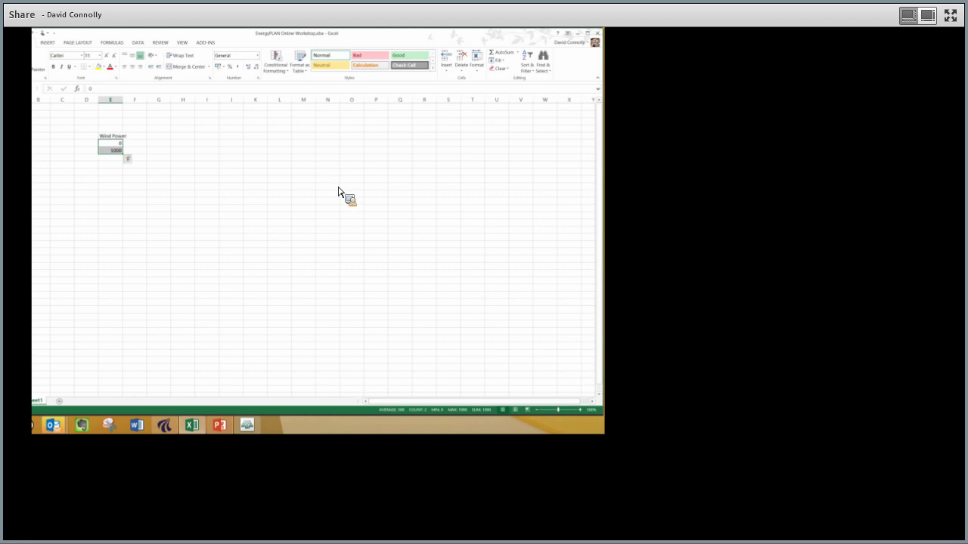
left_click_drag(121, 153, 123, 196)
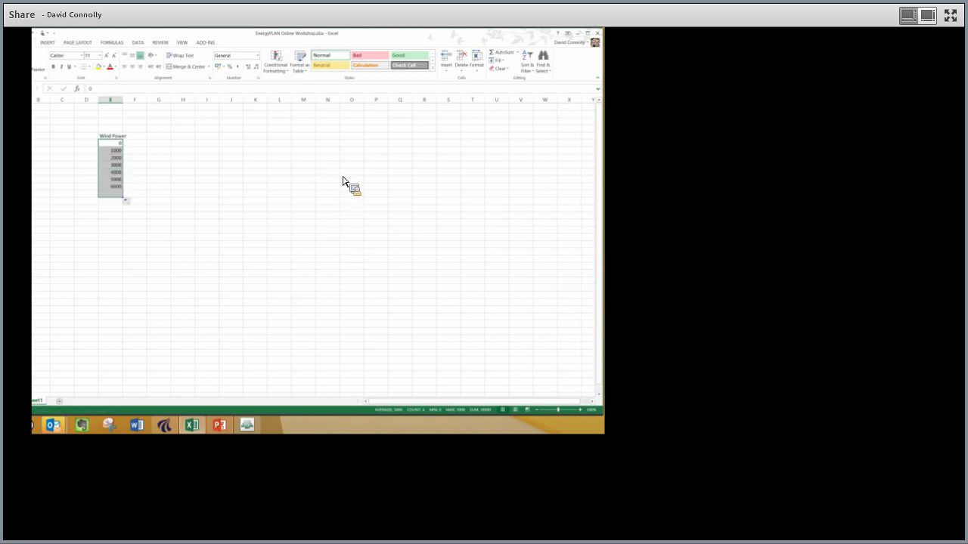
Copy the serial calculation results from EnergyPLAN and paste them into column F beside the wind power values.
key("Right")
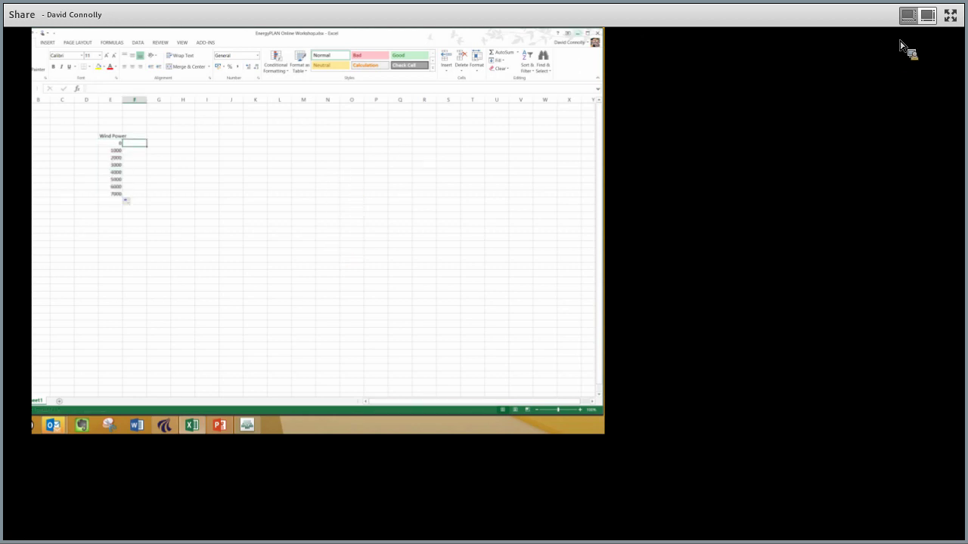
key("alt+Tab")
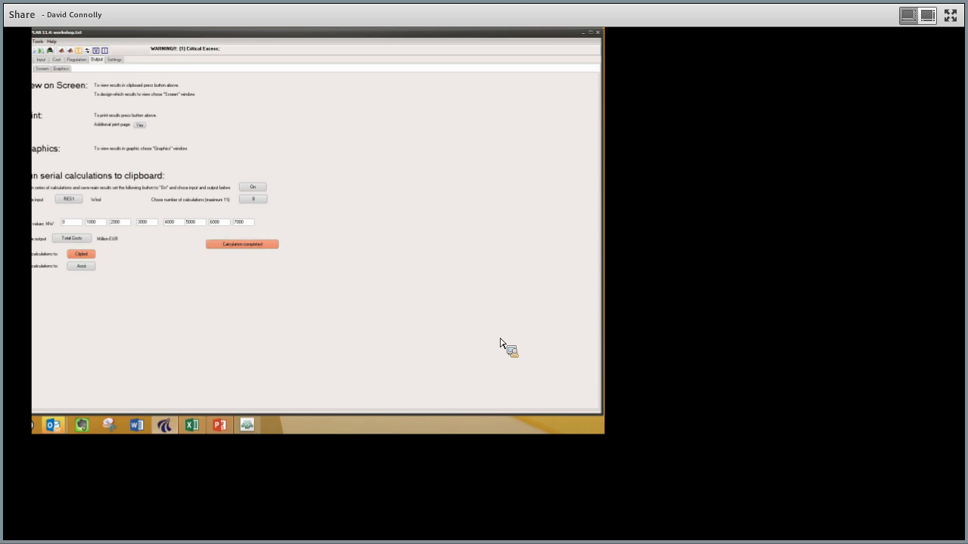
key("alt+Tab")
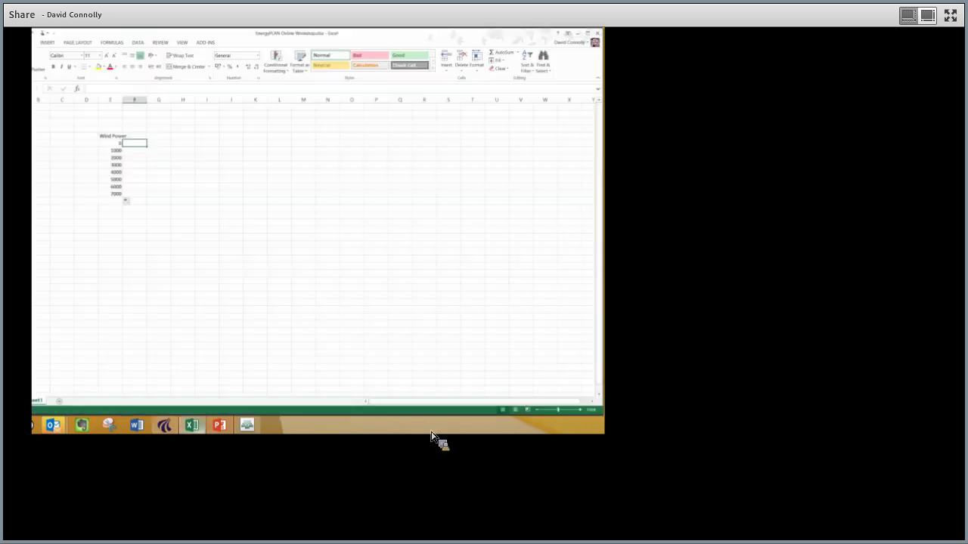
right_click(139, 144)
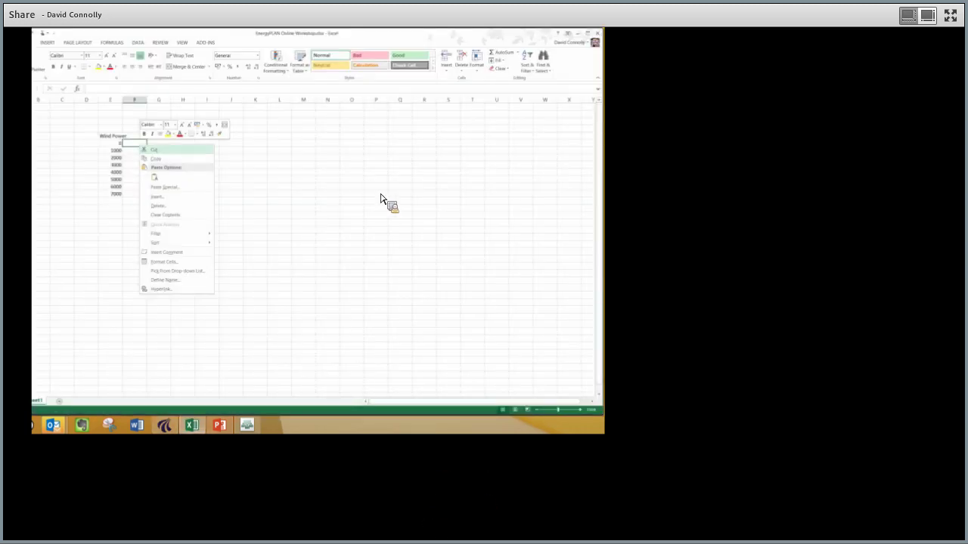
left_click(154, 177)
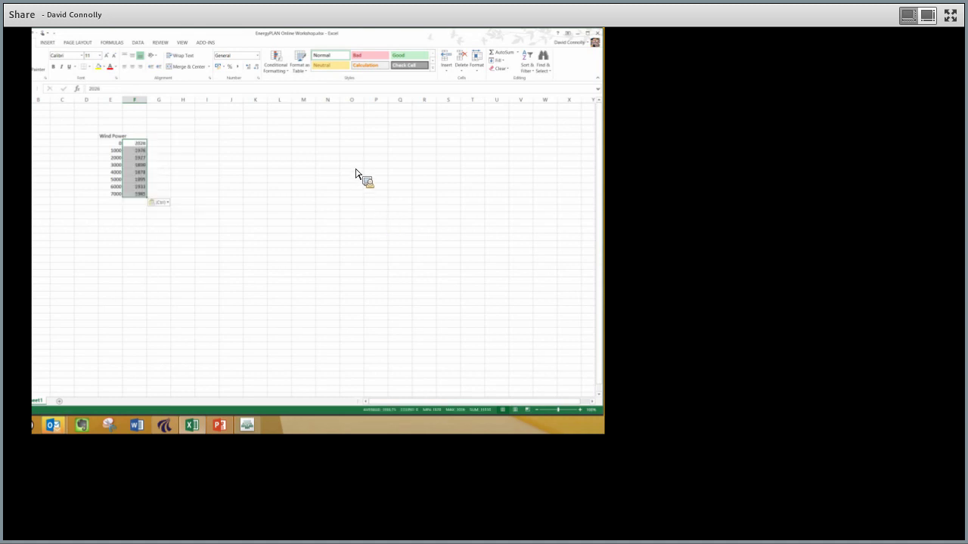
Head the pasted column "Total Annual Costs (B€)" and fit columns E and F to their contents.
key("Up")
type("To")
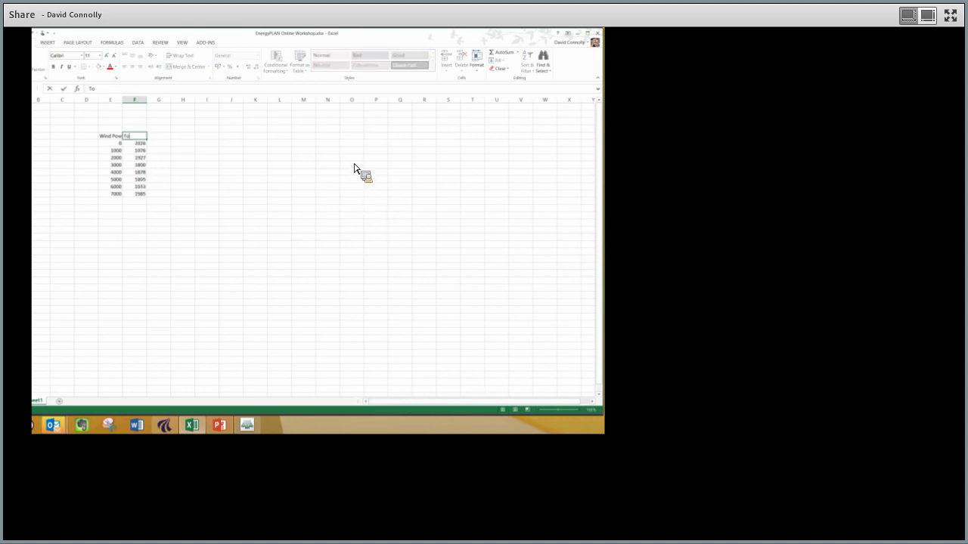
type("tal Amnual Costs (B€")
key("Return")
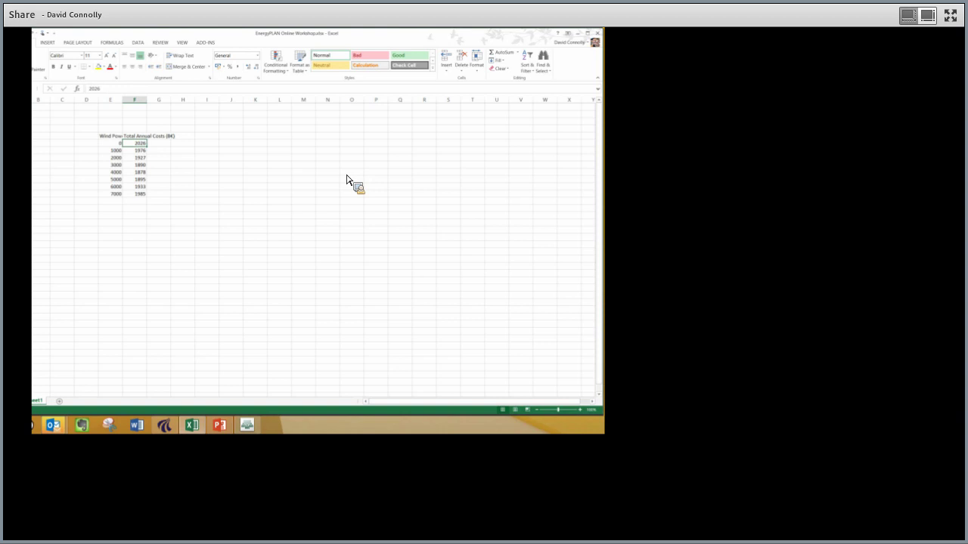
double_click(122, 100)
double_click(152, 100)
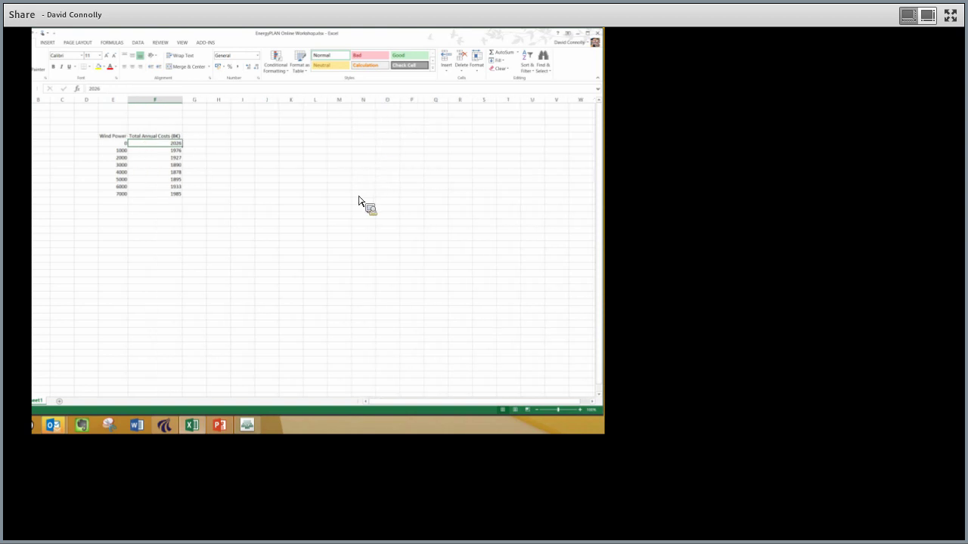
Compare the total annual costs and select the lowest one together with its wind power value.
left_click_drag(155, 194, 155, 143)
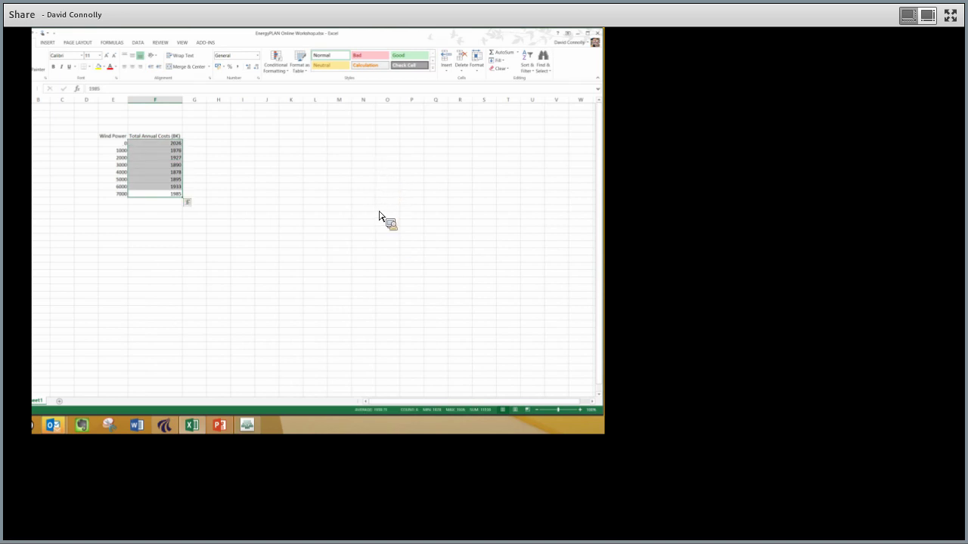
key("Up")
key("Up")
key("Up")
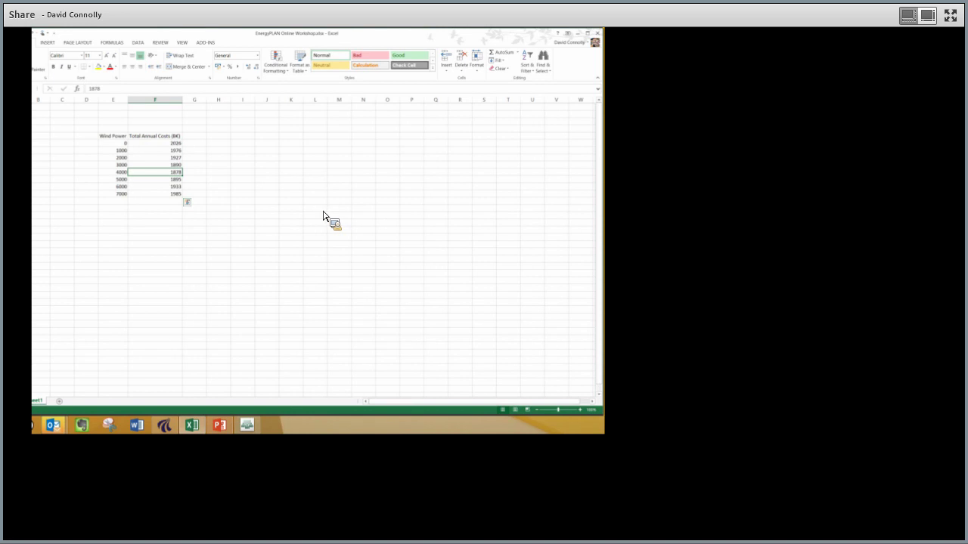
key("shift+Left")
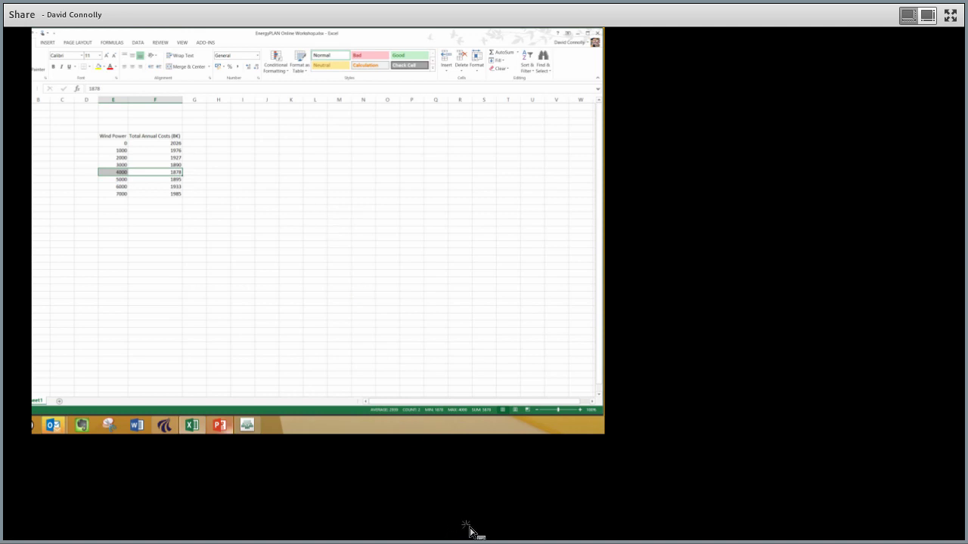
Switch to the PowerPoint agenda and highlight "Optimum levels" in its first numbered item.
left_click(219, 425)
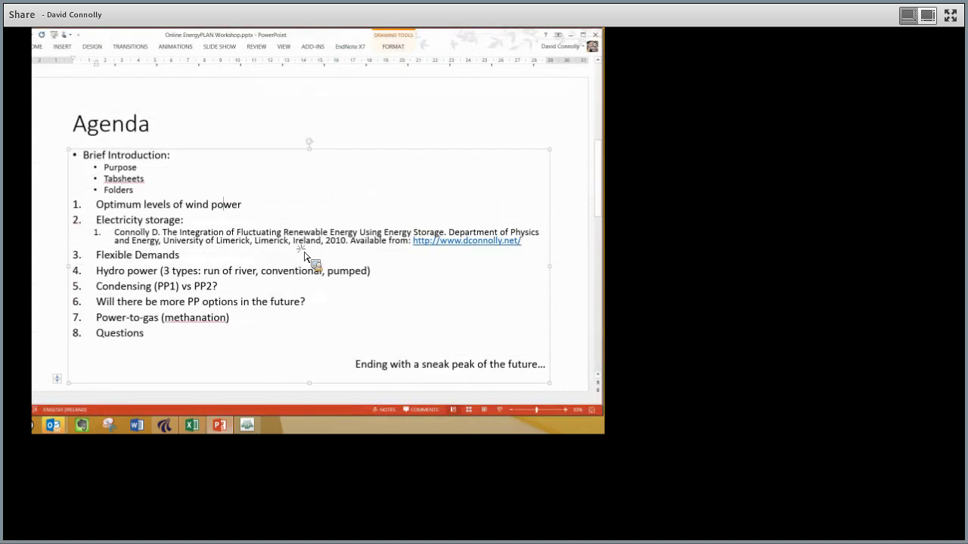
left_click_drag(97, 205, 168, 205)
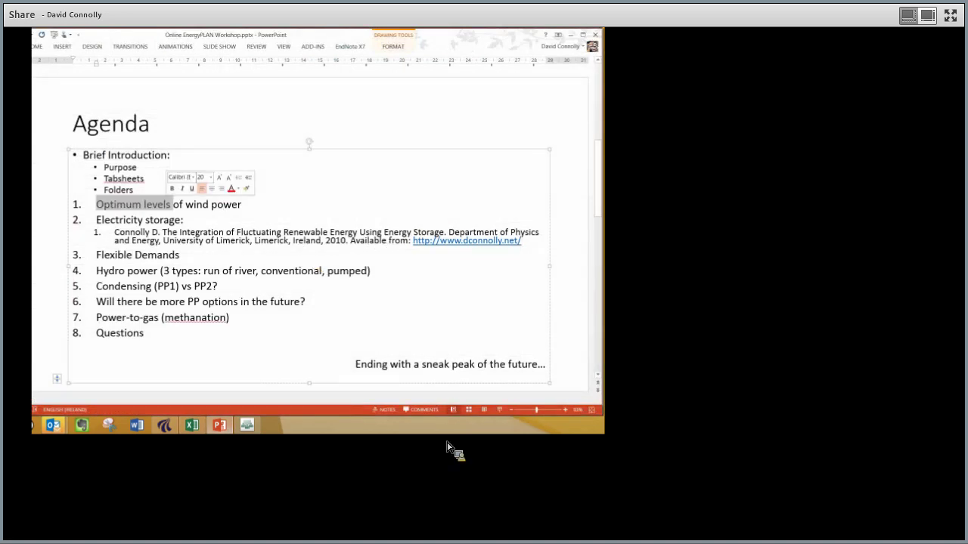
Run the EnergyPLAN total cost series for 3000 to 3700 MW of wind in 100 MW steps and paste the results into Excel column J.
mouse_move(164, 425)
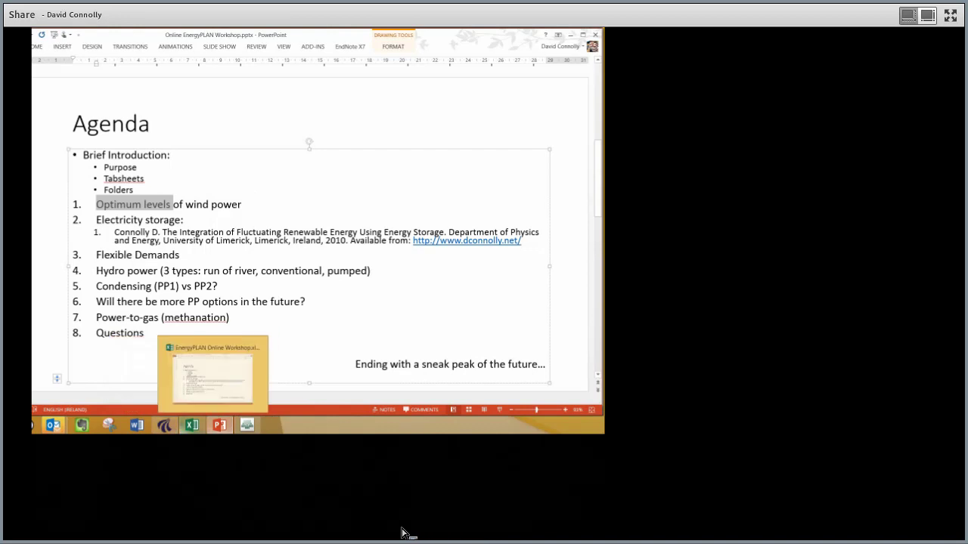
left_click(171, 377)
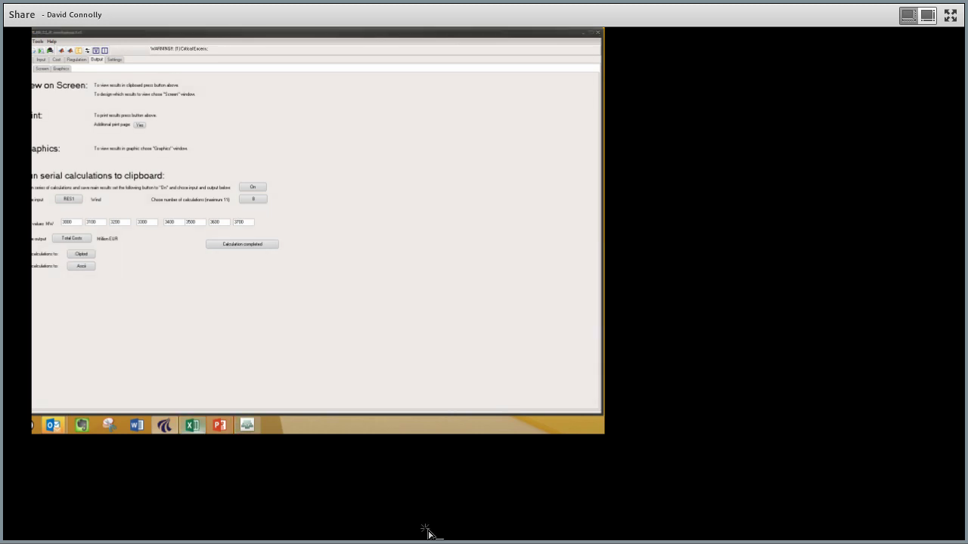
key("alt+Tab")
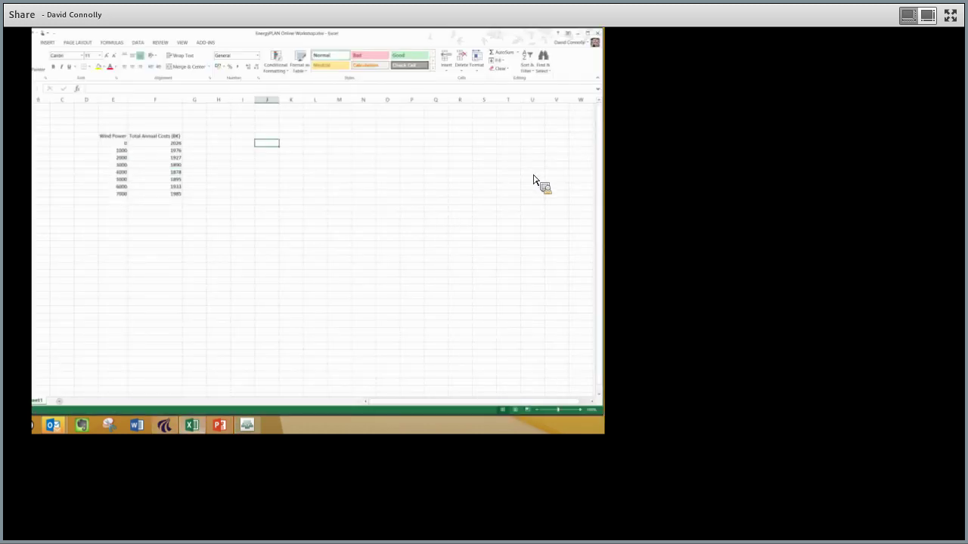
key("ctrl+v")
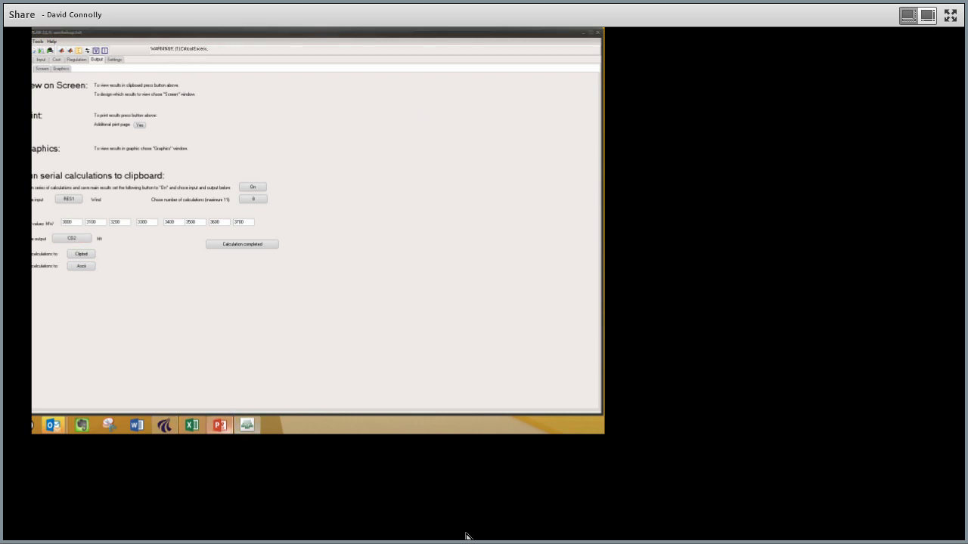
Return to the PowerPoint agenda and place the cursor at the end of the wind power item.
left_click(219, 425)
key("End")
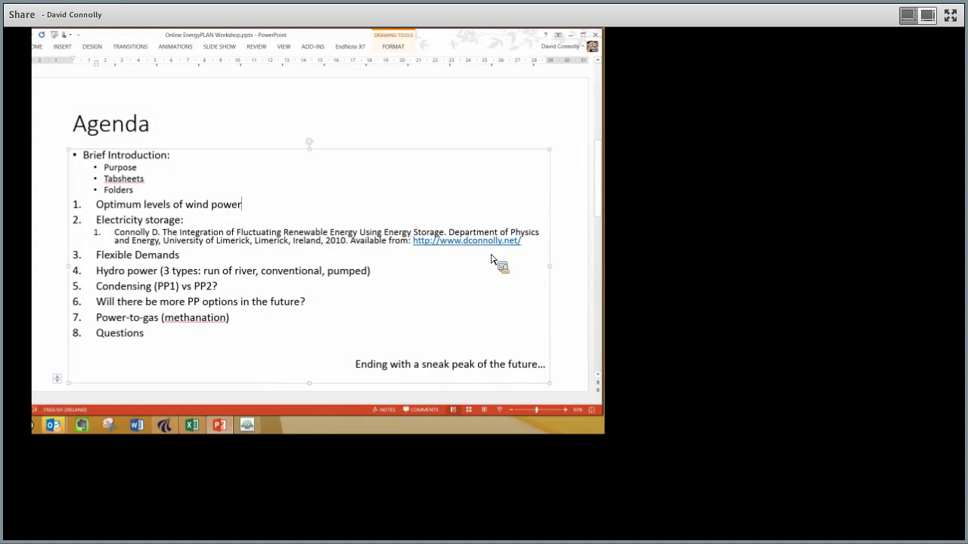
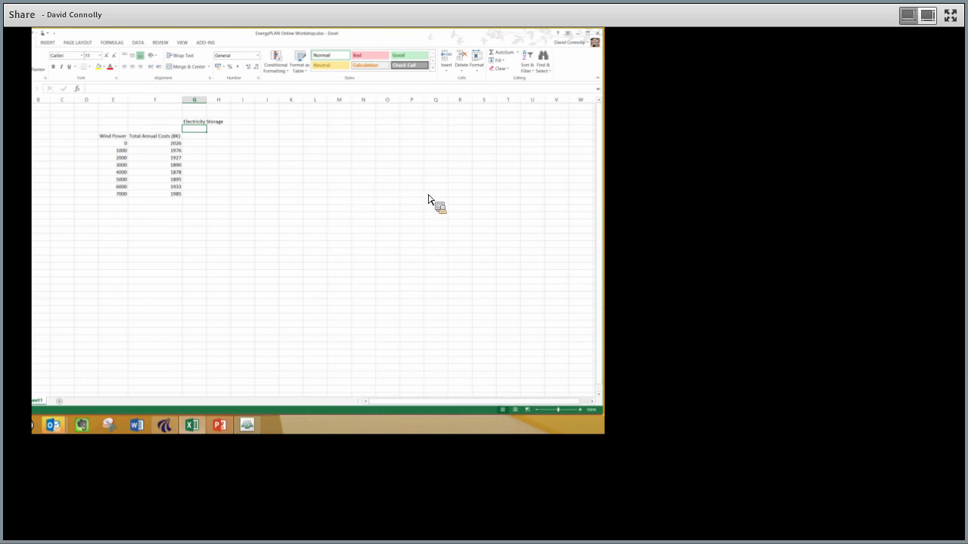
Switch to EnergyPLAN, close the results window and send the results of the 4000 MW wind calculation to the clipboard.
mouse_move(164, 425)
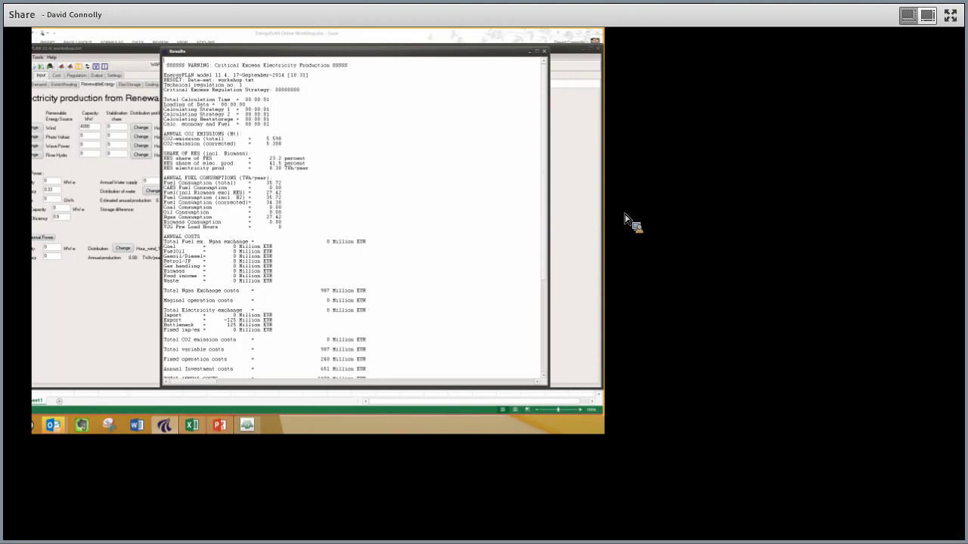
left_click(818, 64)
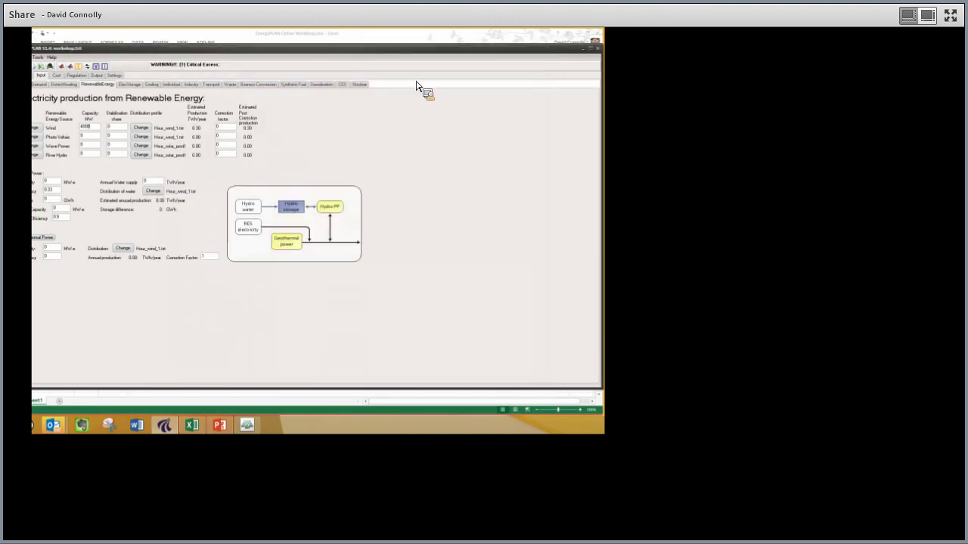
left_click(306, 93)
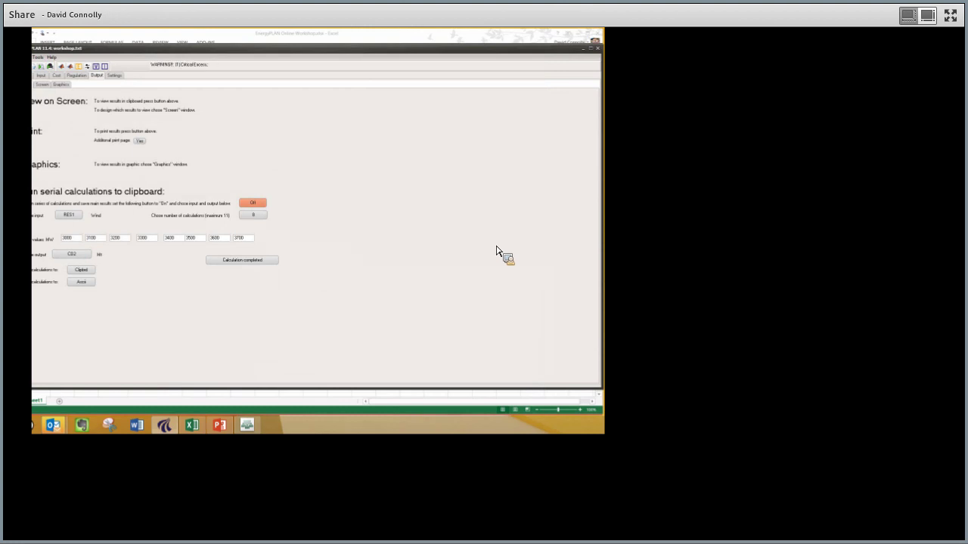
left_click(188, 268)
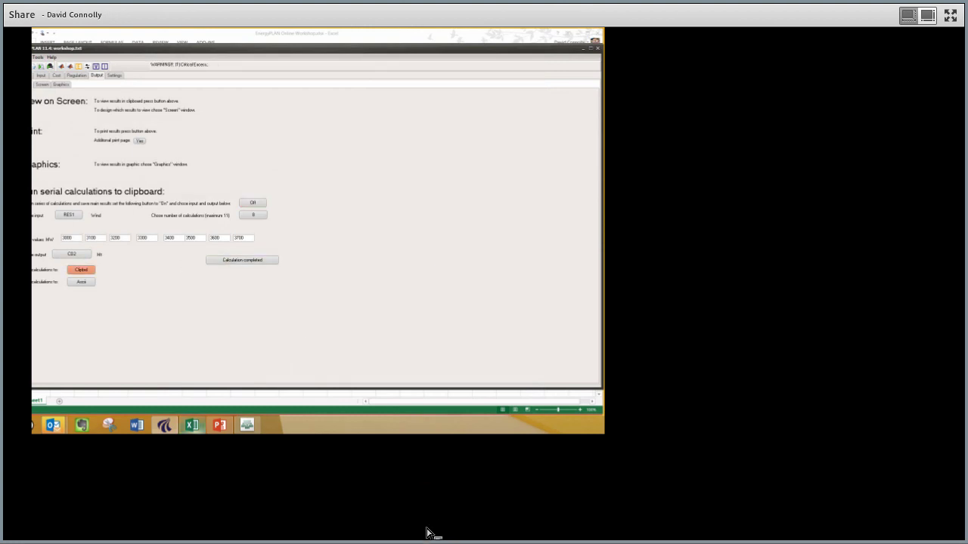
Switch to Excel and add a new worksheet named "Gas & Wind".
key("alt+Tab")
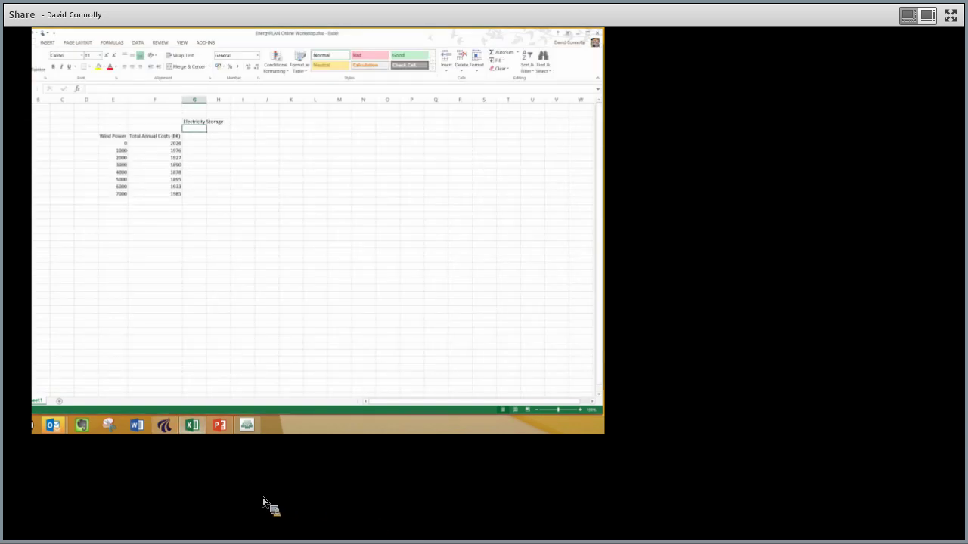
key("shift+F11")
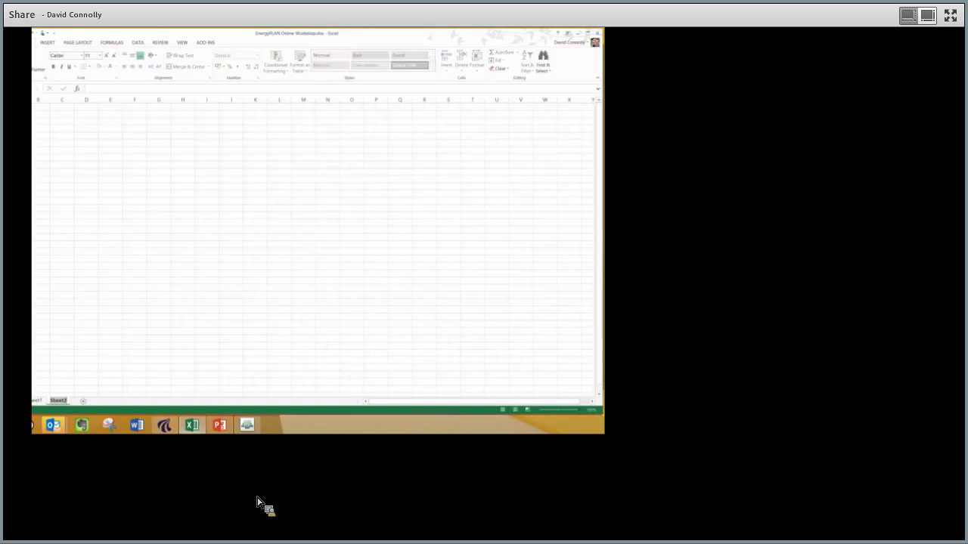
type("Gas")
type(" fi")
type(" Wind")
key("Return")
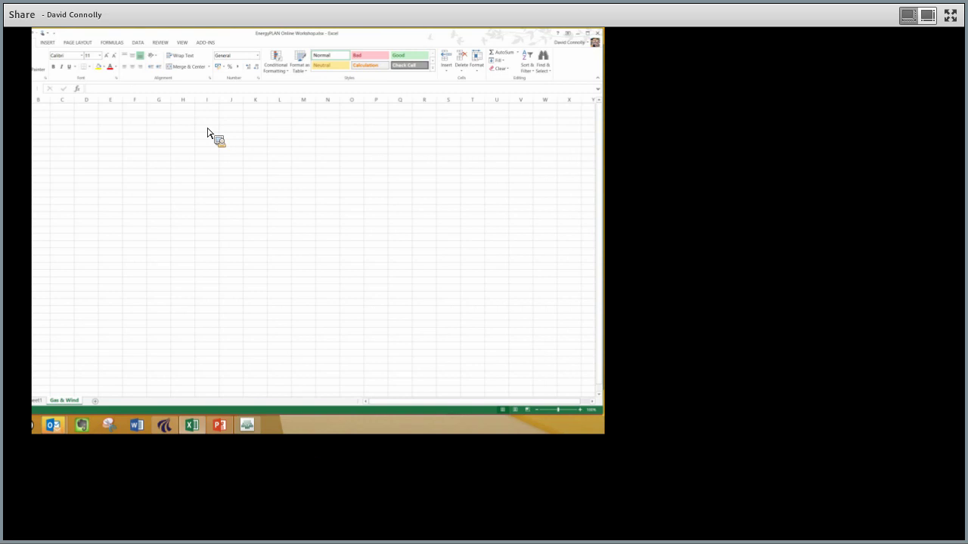
Paste the copied EnergyPLAN results into the Gas & Wind sheet and look through them down to the monthly average values.
key("ctrl+v")
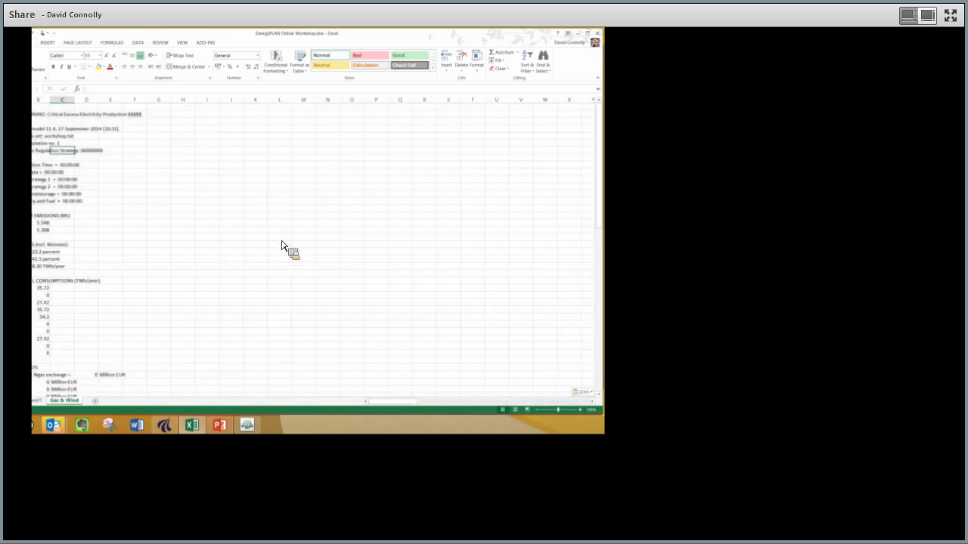
scroll(281, 246, "down", 1)
scroll(281, 246, "down", 1)
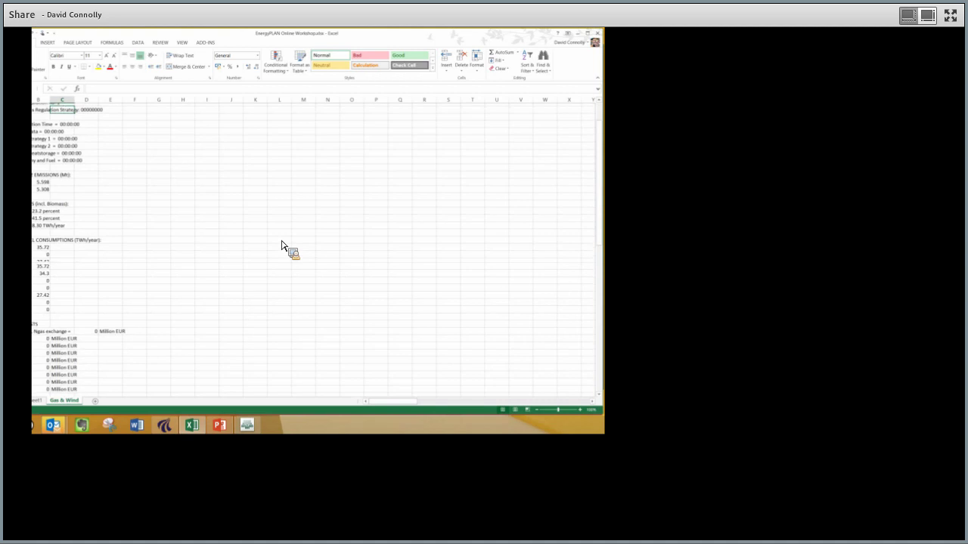
scroll(282, 246, "down", 10)
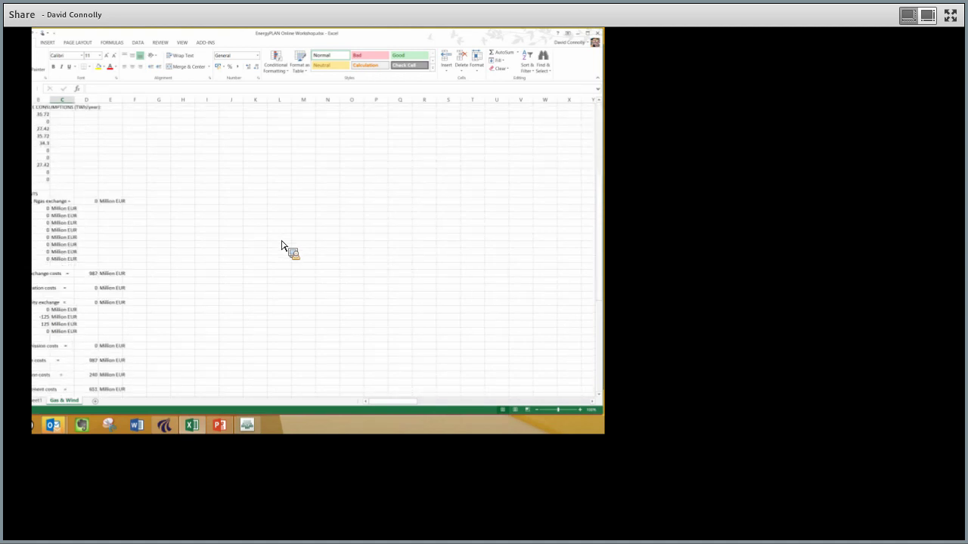
scroll(281, 245, "down", 6)
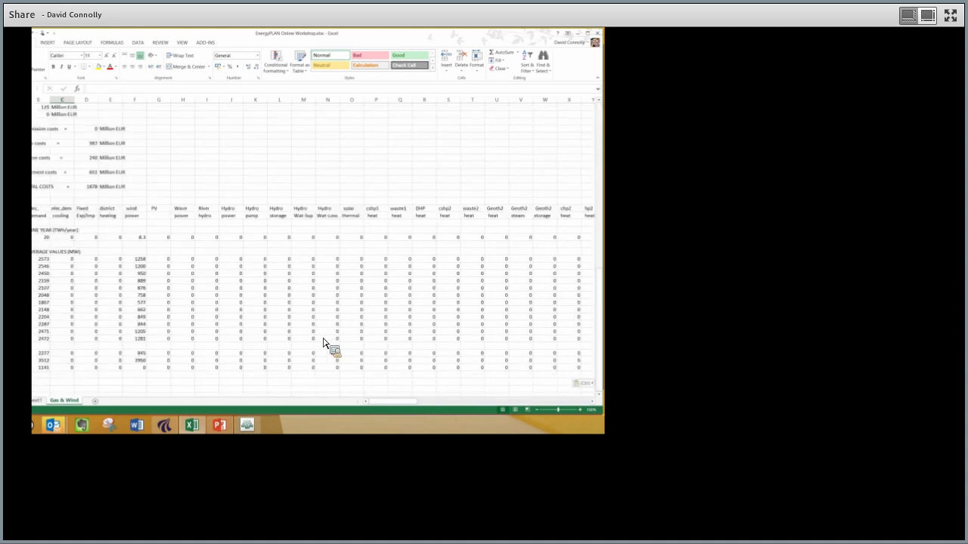
In EnergyPLAN's electricity storage inputs, set both the charging and discharging capacities to 1000 MW and the storage capacity to 8 GWh.
left_click(164, 426)
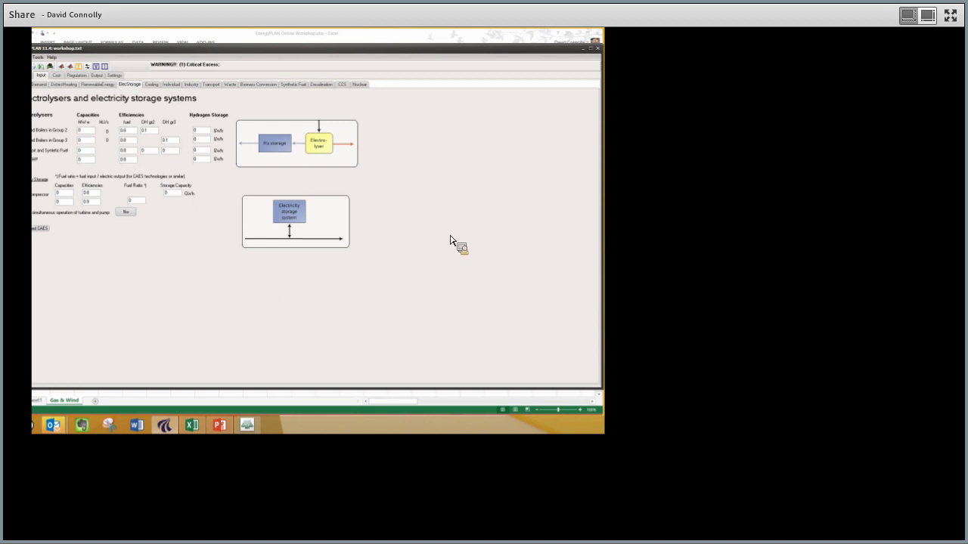
left_click(258, 237)
key("Tab")
type("1000")
key("Tab")
type("1000")
key("shift+Tab")
key("Tab")
key("Tab")
key("Tab")
key("Tab")
key("Tab")
key("Tab")
key("Tab")
key("Tab")
type("8")
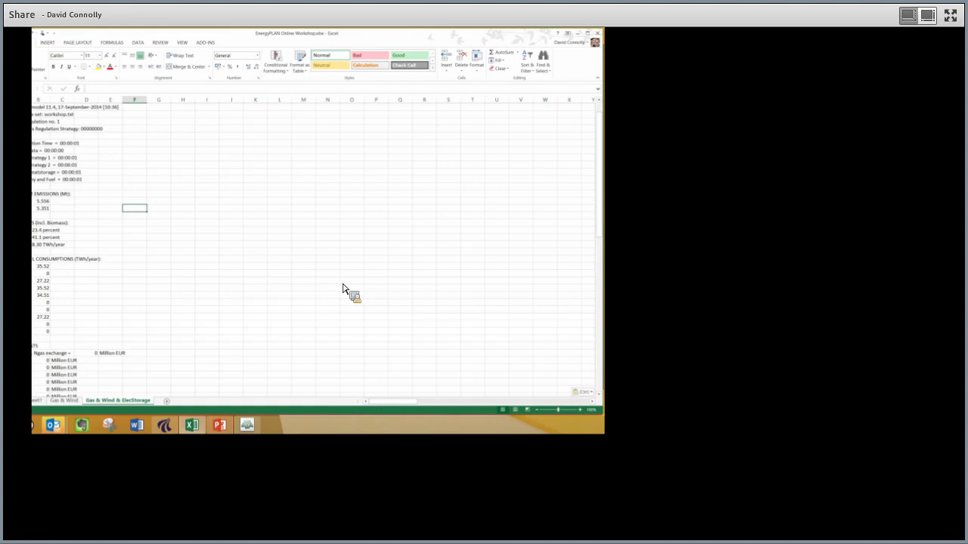
Shift the Excel window to reveal the row labels and widen column A of the Gas & Wind & ElecStorage sheet to fit them.
scroll(341, 287, "up", 1)
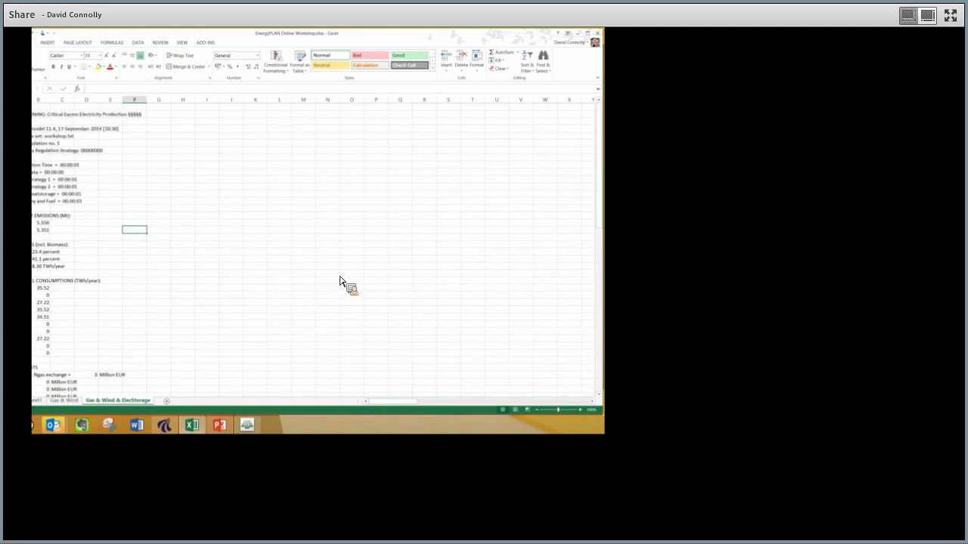
scroll(341, 284, "down", 3)
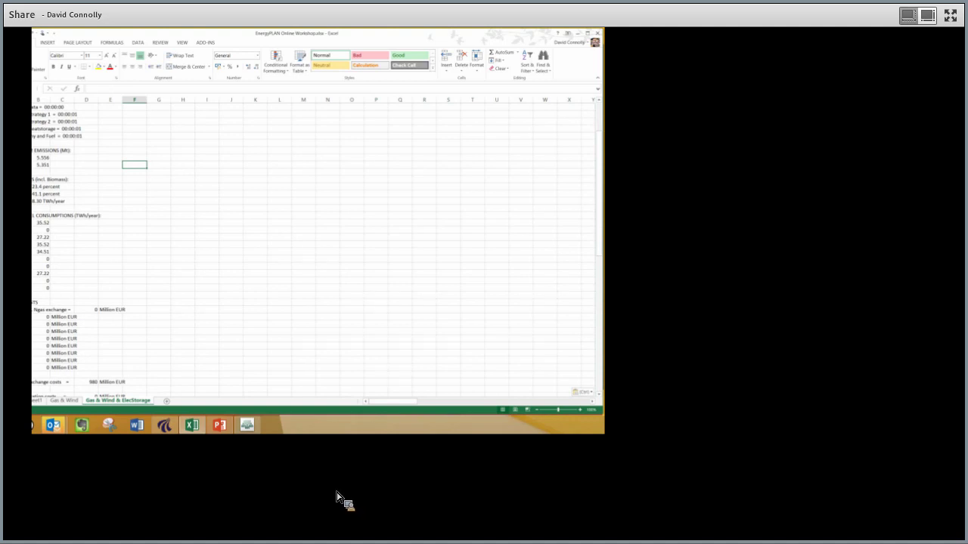
scroll(306, 285, "up", 1)
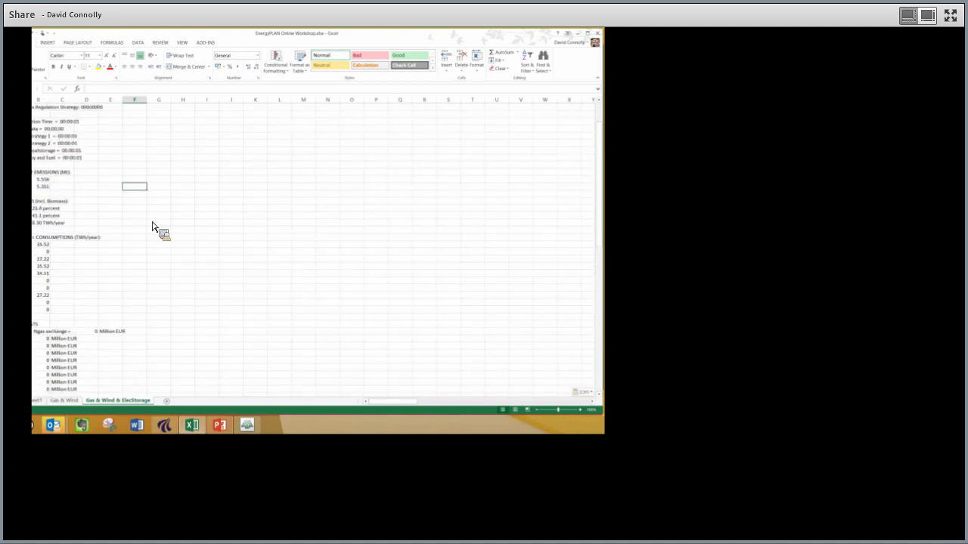
left_click_drag(175, 226, 232, 226)
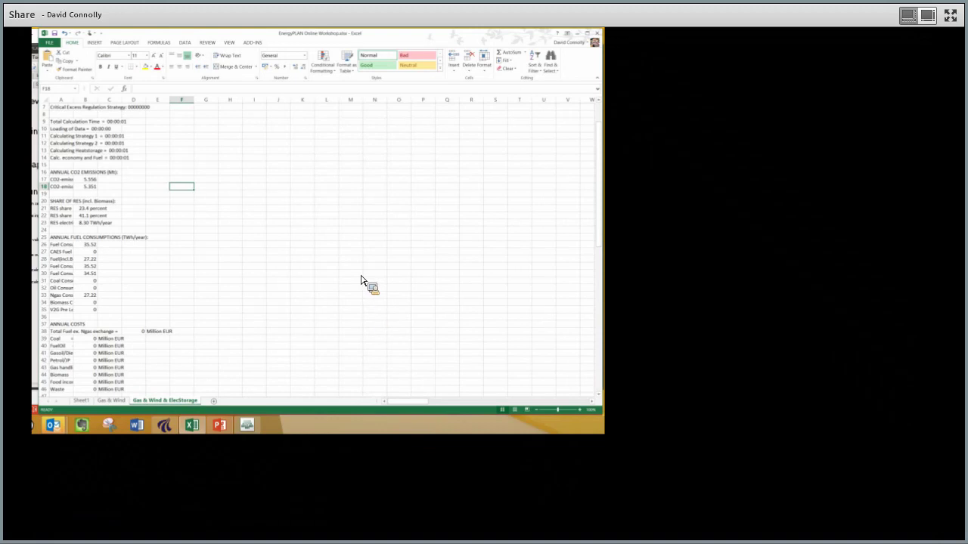
key("ctrl+Left")
key("Down")
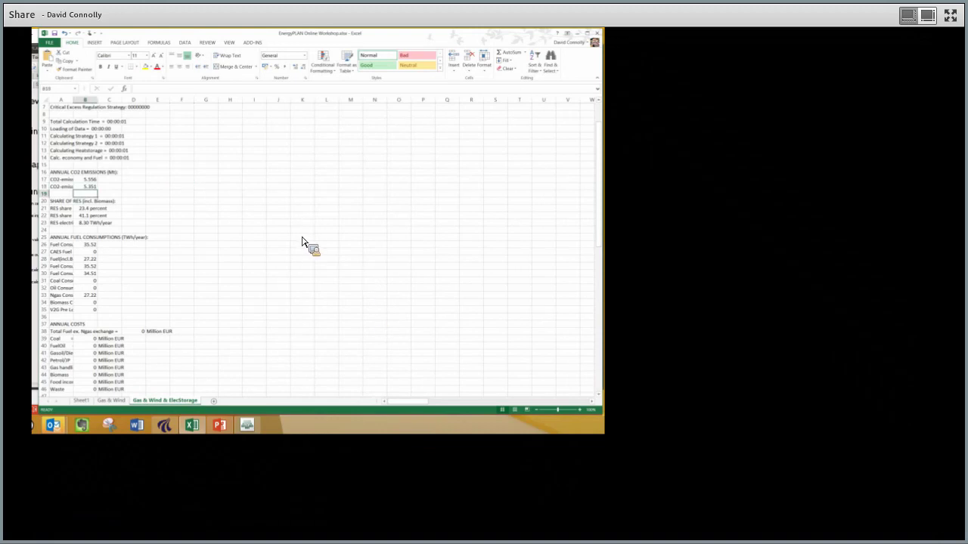
scroll(302, 215, "down", 1)
key("Up")
key("Up")
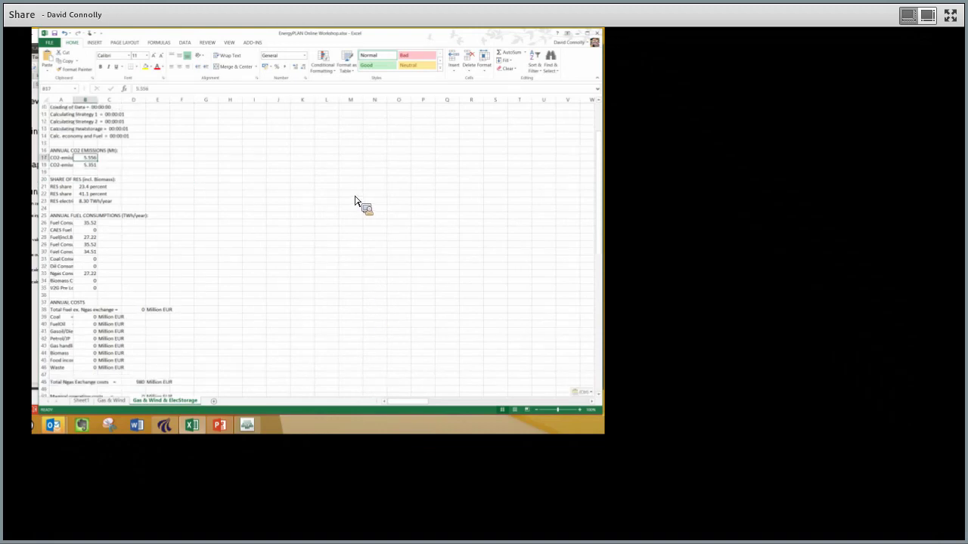
left_click_drag(73, 100, 108, 100)
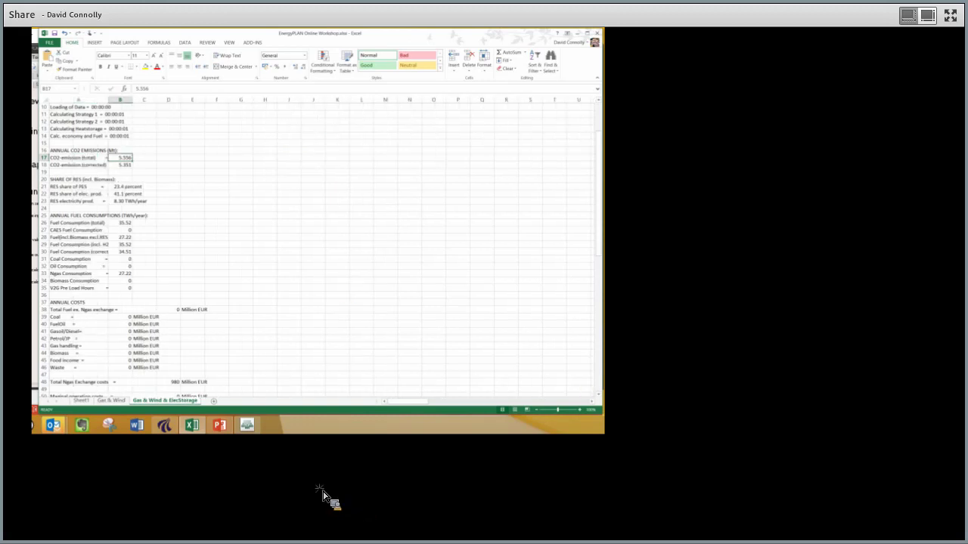
On the Gas & Wind sheet, select the total CO2 emission value and widen column A.
key("ctrl+Page_Up")
scroll(319, 286, "up", 15)
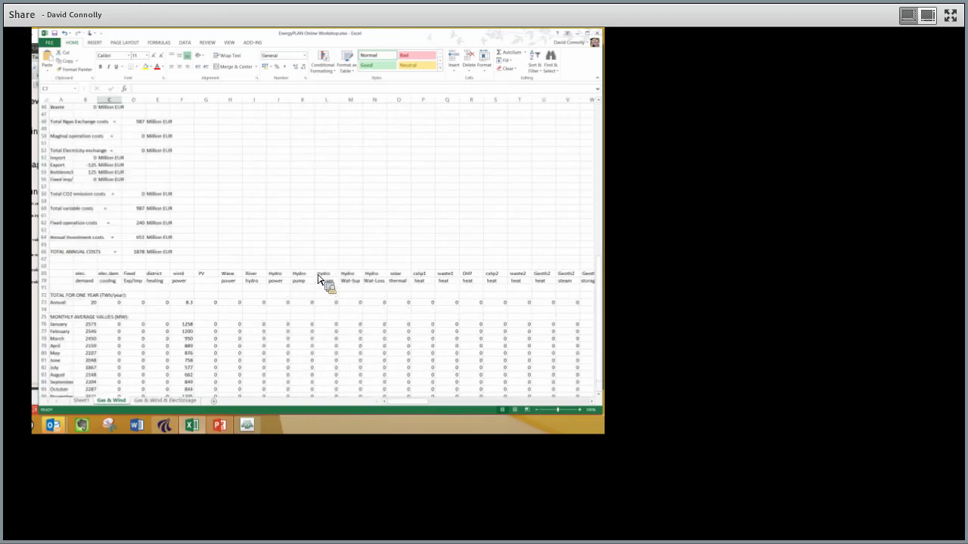
scroll(317, 279, "up", 3)
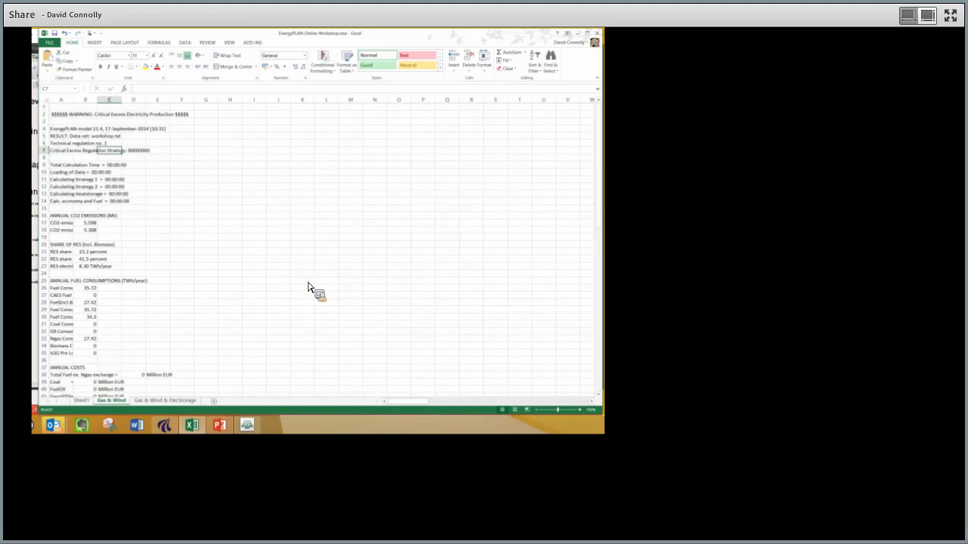
left_click(87, 223)
left_click_drag(73, 99, 96, 99)
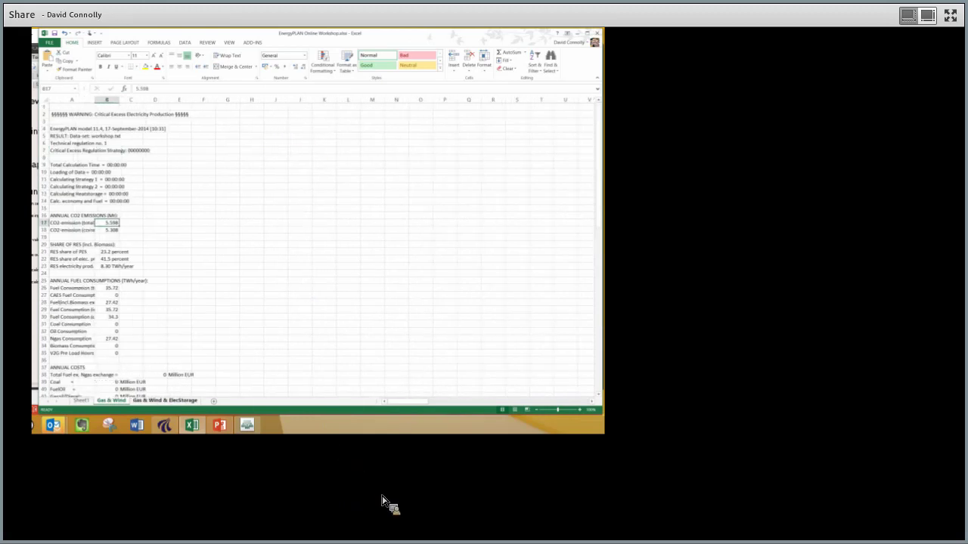
Compare CO2 emissions, renewable shares and fuel consumption between the Gas & Wind and Gas & Wind & ElecStorage sheets.
key("ctrl+Page_Down")
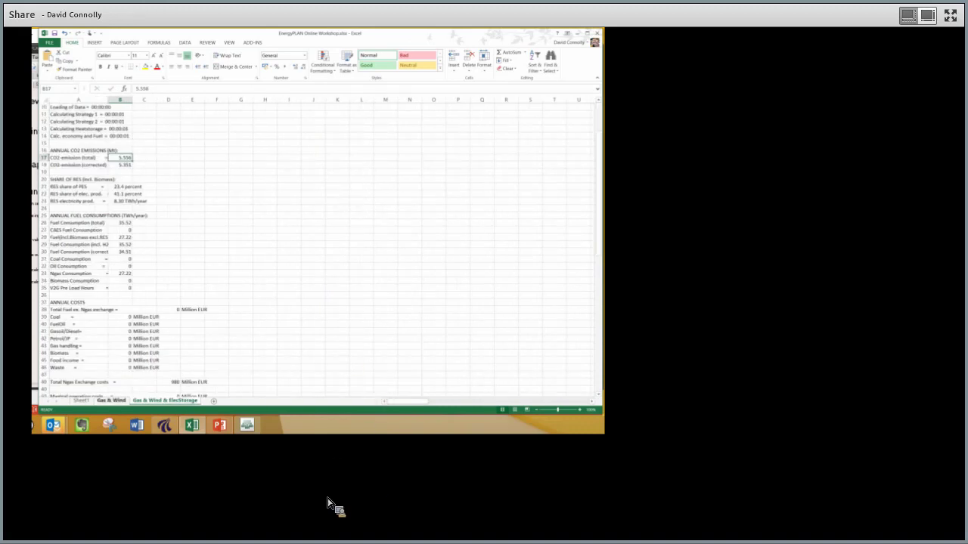
key("ctrl+Page_Up")
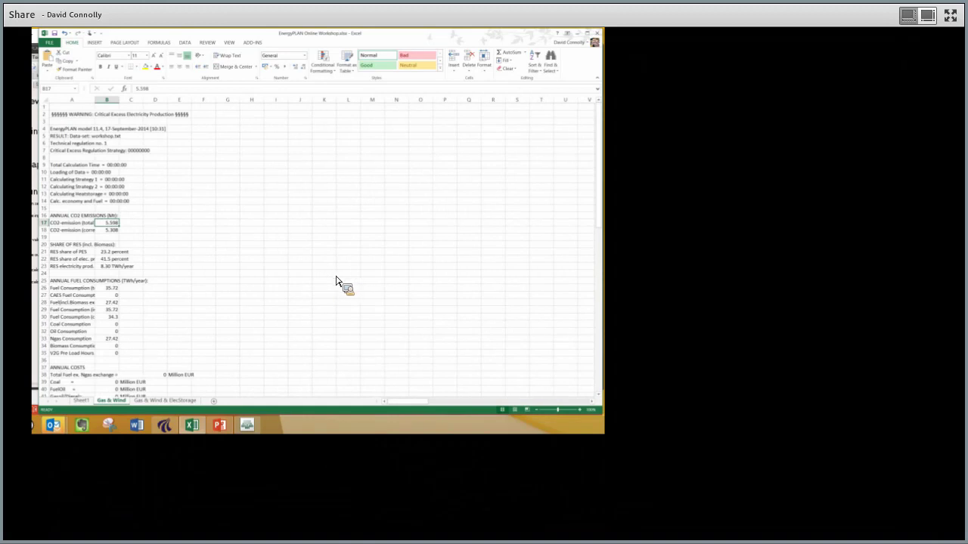
key("ctrl+Page_Down")
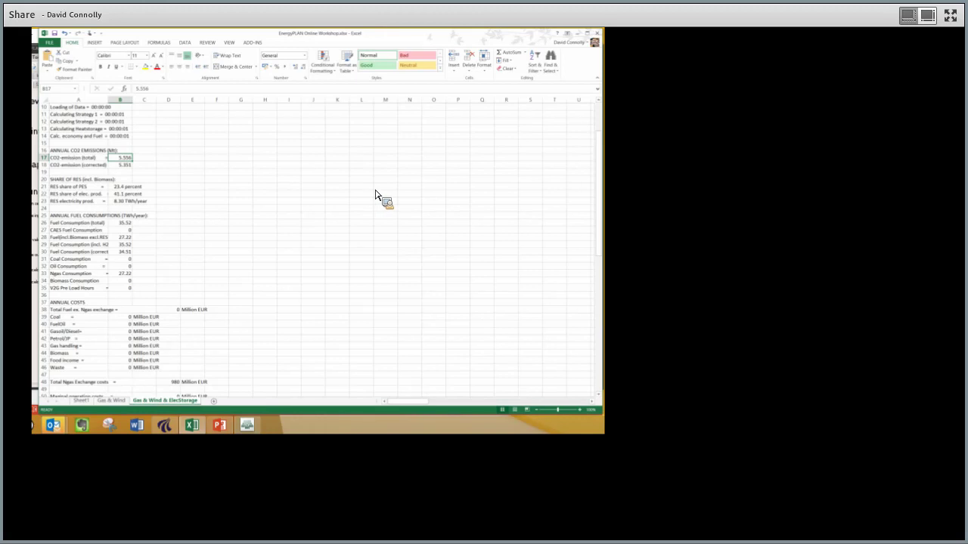
scroll(376, 195, "down", 1)
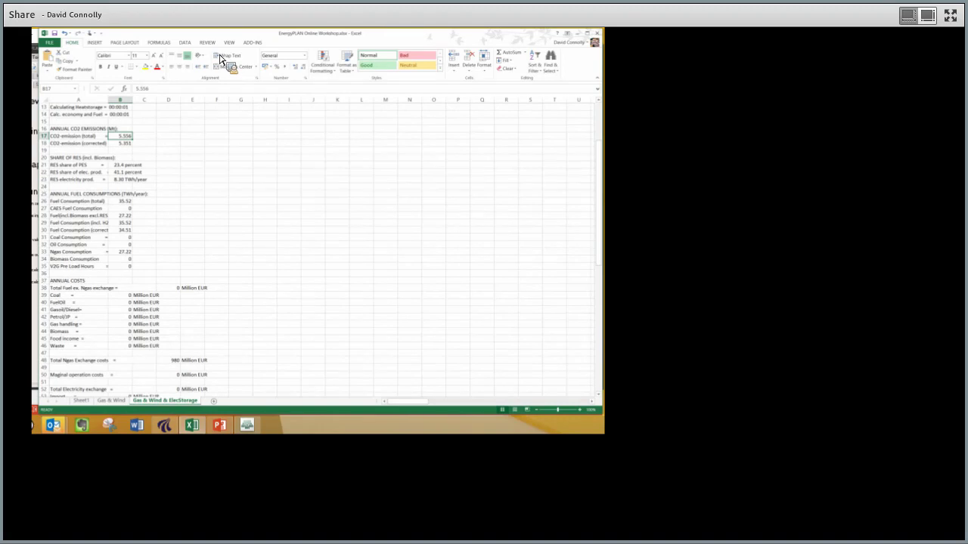
Return to EnergyPLAN and open the renewable energy inputs at the wind capacity.
key("alt+Tab")
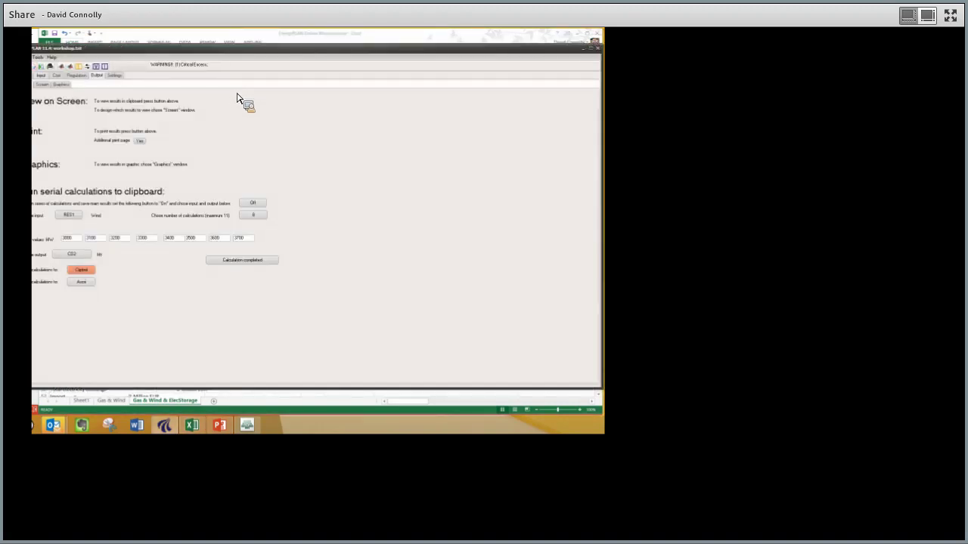
left_click(41, 75)
left_click(97, 84)
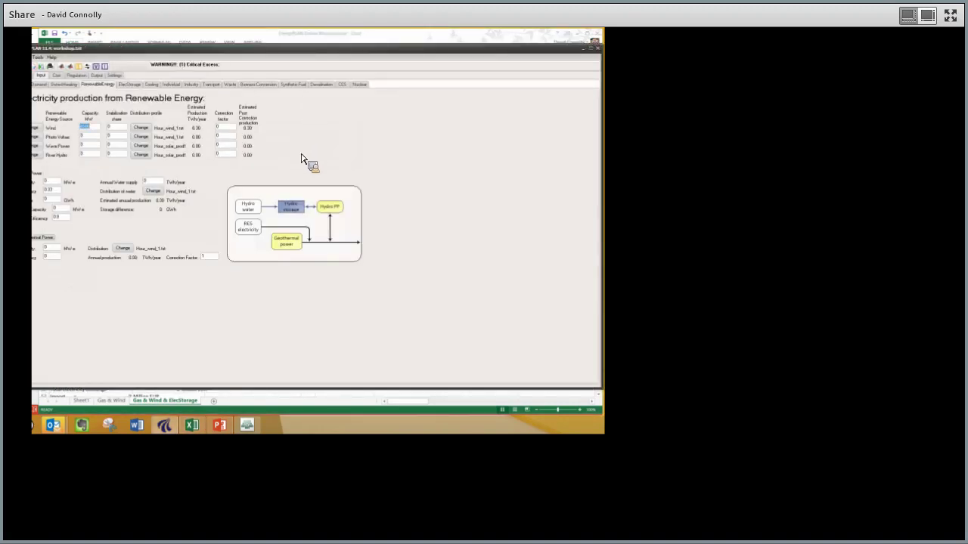